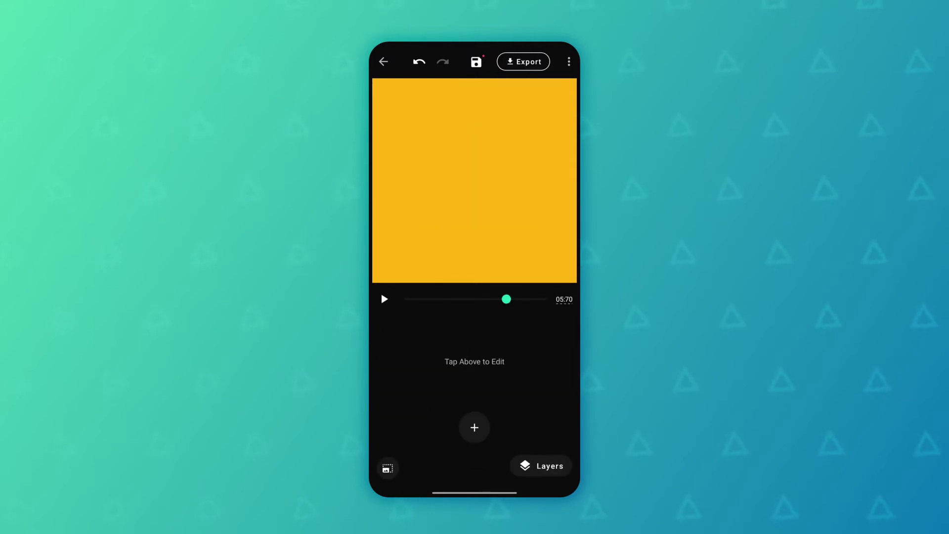
Step: Add the blue rounded-square logo from the Logos templates to the canvas centre
{"action": "left_click", "coordinate": [474, 428]}
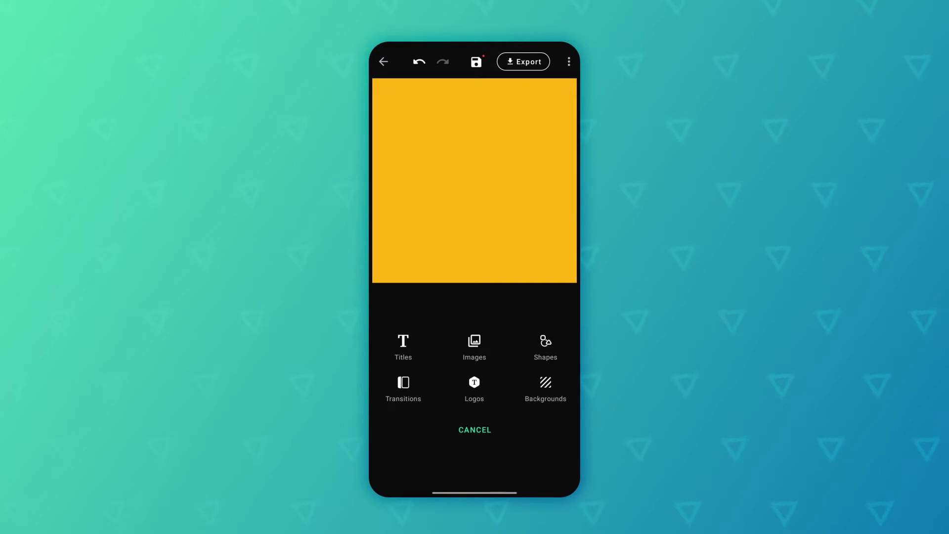
{"action": "left_click", "coordinate": [475, 384]}
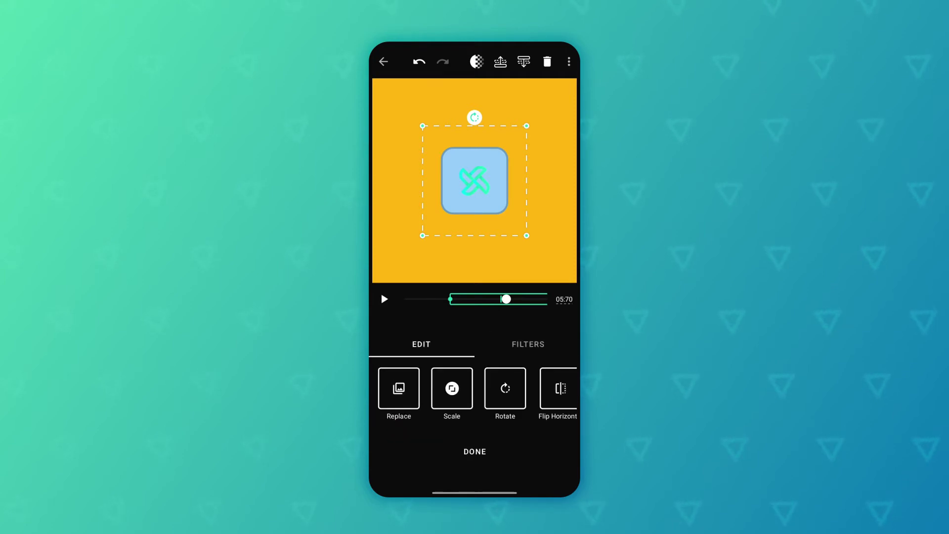
Step: Enlarge the logo's symbol to about 159%, then cancel the image replacement picker
{"action": "left_click", "coordinate": [452, 388]}
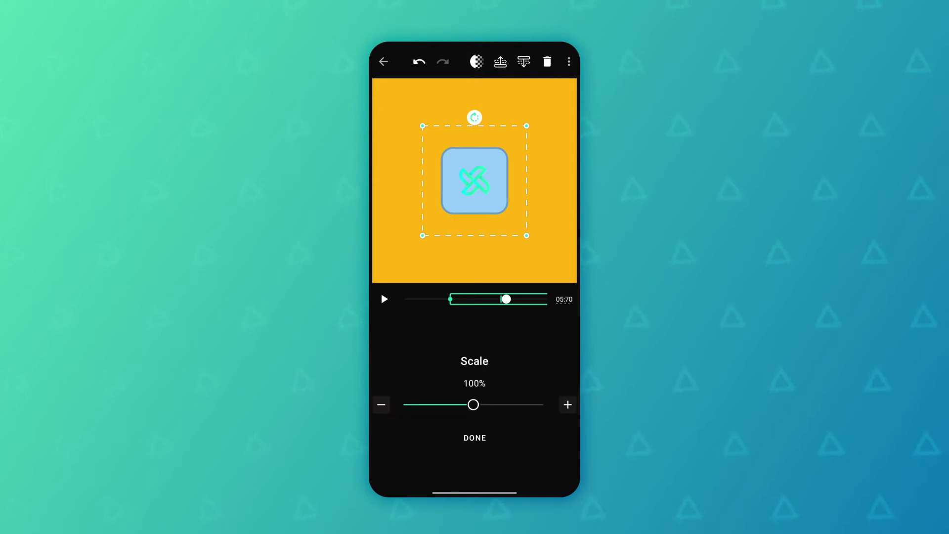
{"action": "mouse_move", "coordinate": [474, 405]}
{"action": "left_mouse_down"}
{"action": "mouse_move", "coordinate": [490, 404]}
{"action": "mouse_move", "coordinate": [471, 404]}
{"action": "mouse_move", "coordinate": [480, 404]}
{"action": "left_mouse_up"}
{"action": "left_click", "coordinate": [475, 438]}
{"action": "left_click", "coordinate": [398, 389]}
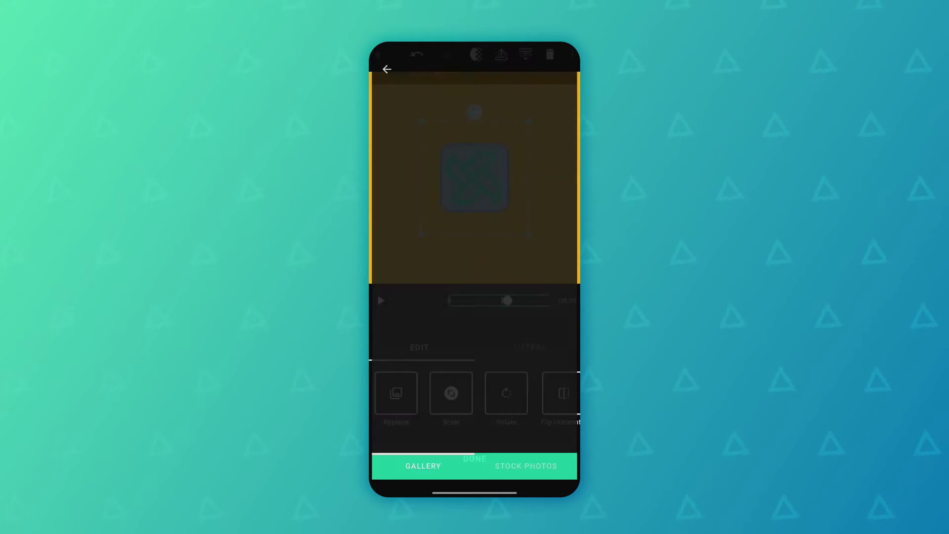
{"action": "left_click", "coordinate": [384, 62]}
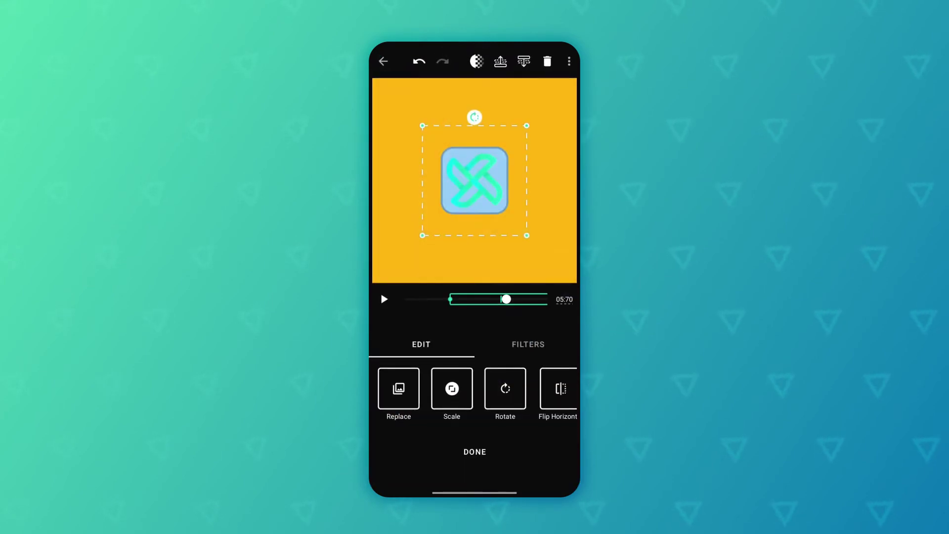
Step: Resize the logo symbol to 141% and raise its brightness to 84
{"action": "left_click", "coordinate": [451, 388]}
{"action": "left_click_drag", "start_coordinate": [480, 405], "coordinate": [476, 404]}
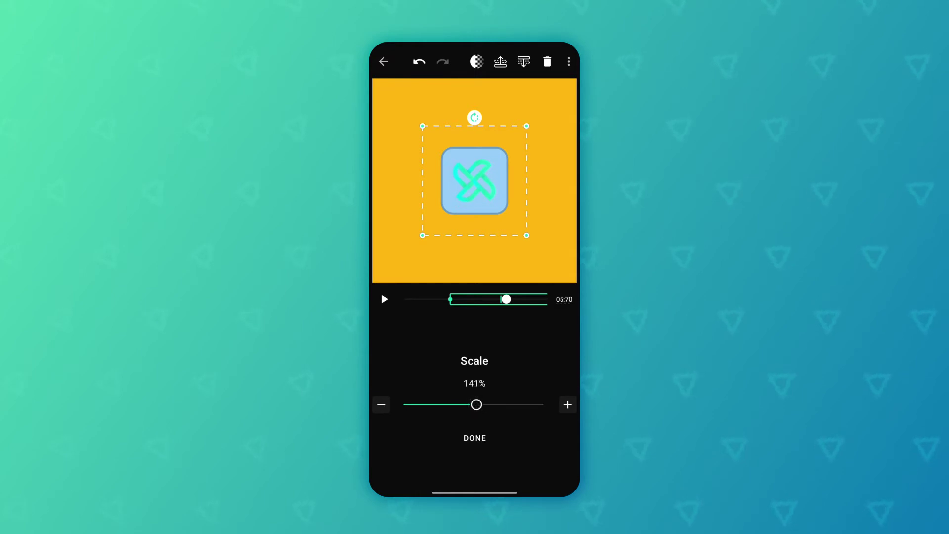
{"action": "left_click", "coordinate": [474, 438]}
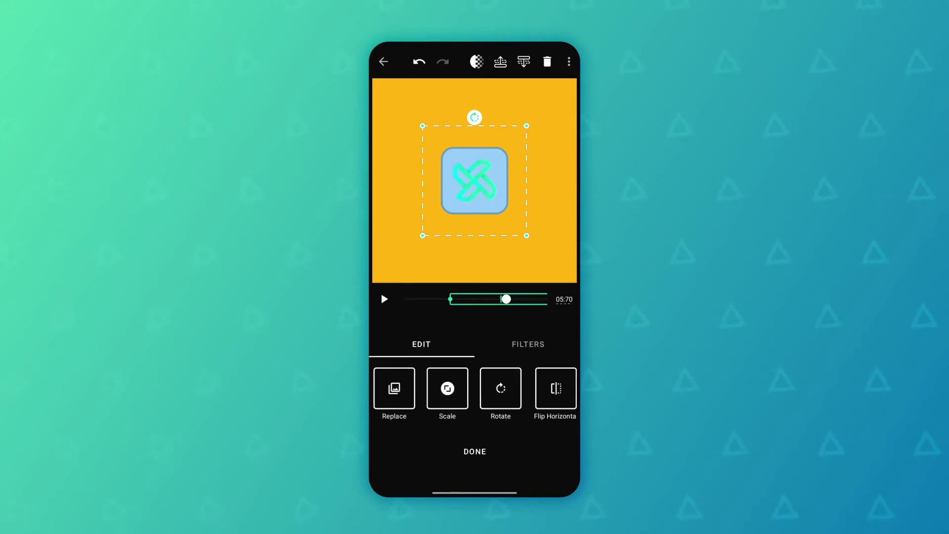
{"action": "scroll", "coordinate": [474, 388], "scroll_direction": "right", "scroll_amount": 3}
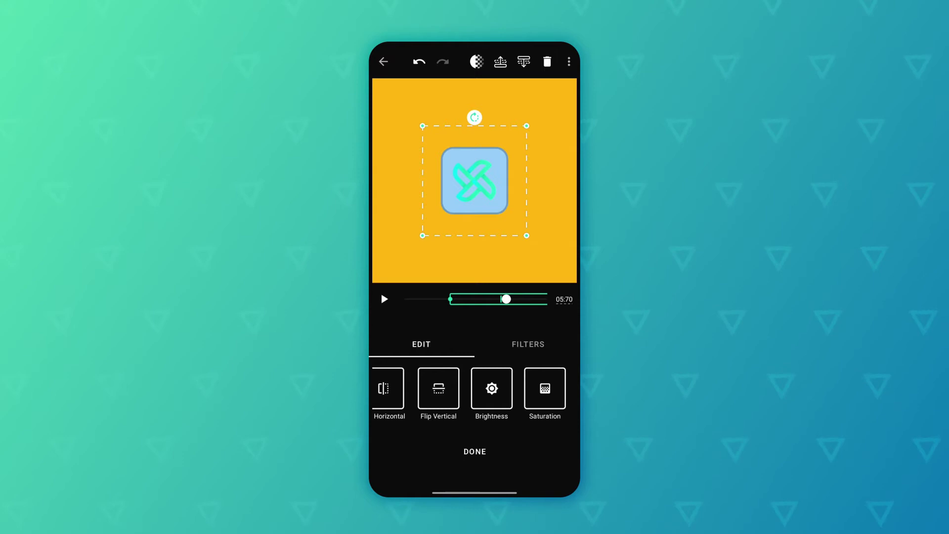
{"action": "left_click", "coordinate": [493, 388]}
{"action": "mouse_move", "coordinate": [475, 404]}
{"action": "left_mouse_down"}
{"action": "mouse_move", "coordinate": [543, 404]}
{"action": "mouse_move", "coordinate": [404, 405]}
{"action": "mouse_move", "coordinate": [544, 404]}
{"action": "mouse_move", "coordinate": [445, 389]}
{"action": "mouse_move", "coordinate": [534, 388]}
{"action": "left_mouse_up"}
Step: Confirm the brightness, close the logo panels and scrub the timeline to preview
{"action": "left_click", "coordinate": [475, 438]}
{"action": "left_click", "coordinate": [475, 451]}
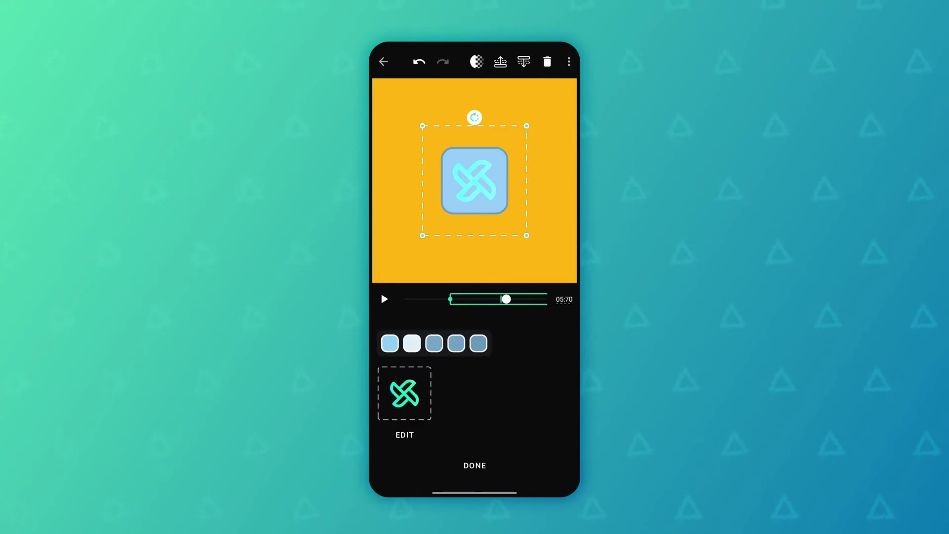
{"action": "left_click", "coordinate": [475, 466]}
{"action": "mouse_move", "coordinate": [504, 300]}
{"action": "left_mouse_down"}
{"action": "mouse_move", "coordinate": [467, 299]}
{"action": "mouse_move", "coordinate": [510, 299]}
{"action": "left_mouse_up"}
Step: Select the logo on the canvas to reach its colour options
{"action": "left_click", "coordinate": [474, 180]}
{"action": "left_click", "coordinate": [475, 465]}
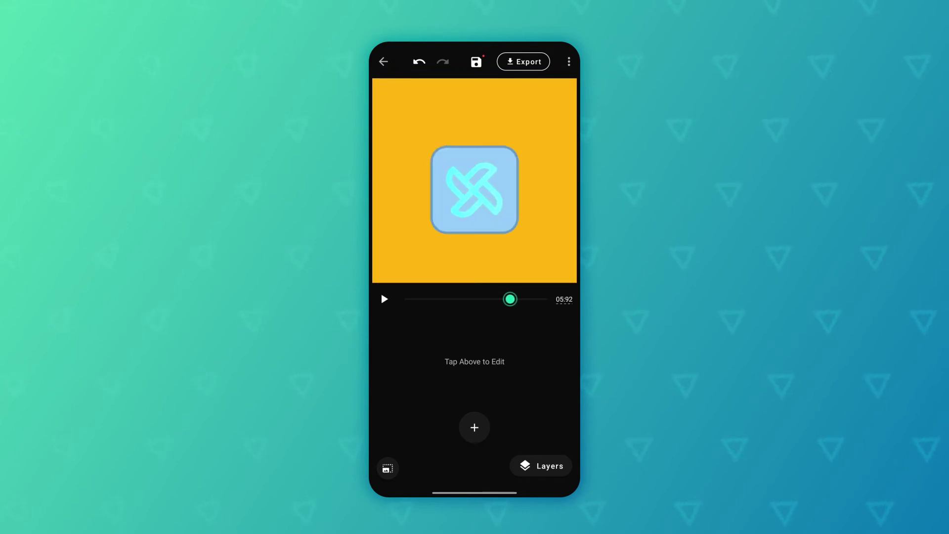
{"action": "left_click", "coordinate": [475, 189]}
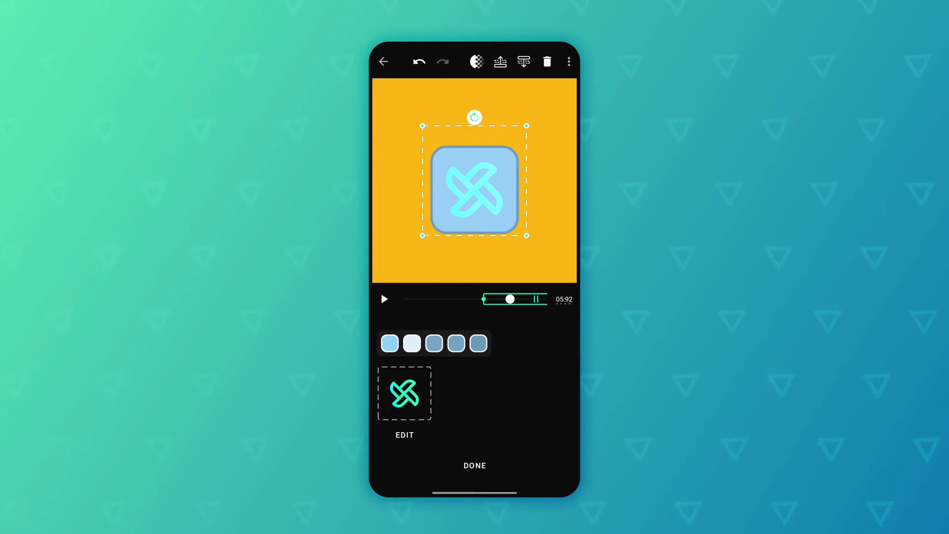
Step: Make the logo background dark blue from the palette, after trying magenta, white and near-black
{"action": "left_click", "coordinate": [389, 343]}
{"action": "left_click", "coordinate": [490, 368]}
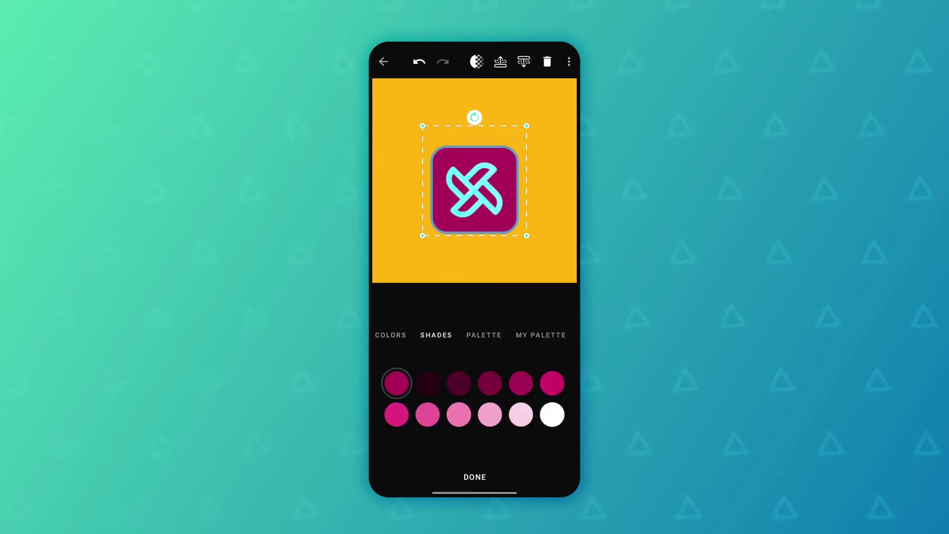
{"action": "left_click", "coordinate": [552, 414]}
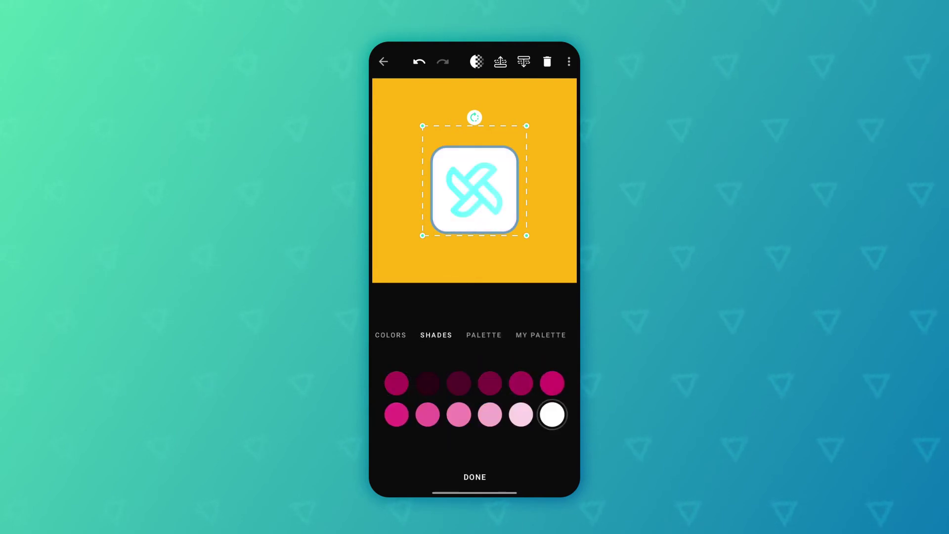
{"action": "left_click", "coordinate": [427, 384]}
{"action": "left_click", "coordinate": [484, 334]}
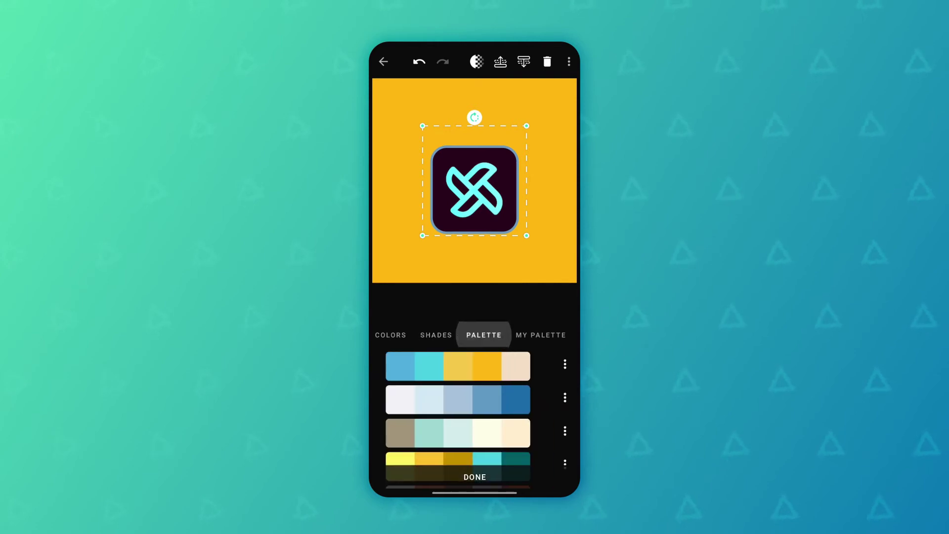
{"action": "scroll", "coordinate": [457, 416], "scroll_direction": "down", "scroll_amount": 3}
{"action": "scroll", "coordinate": [458, 415], "scroll_direction": "down", "scroll_amount": 2}
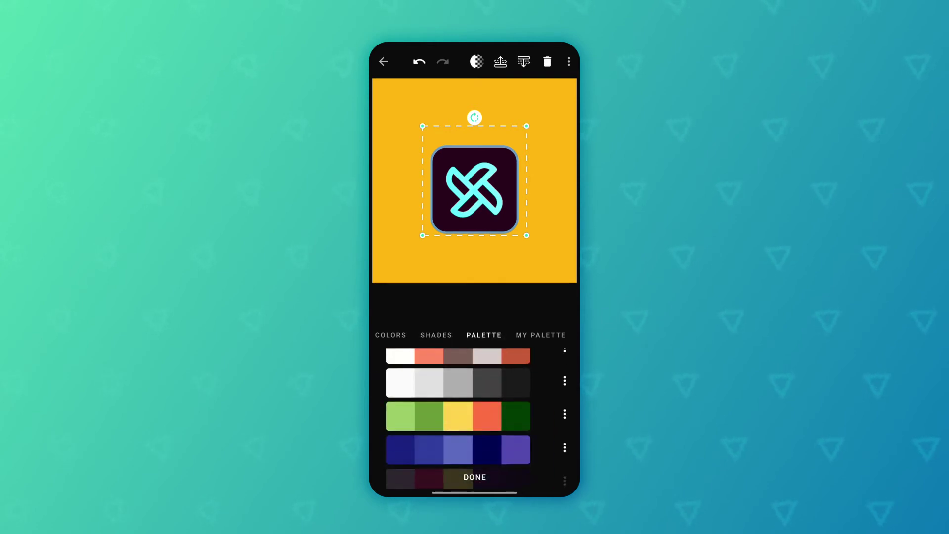
{"action": "left_click", "coordinate": [400, 417]}
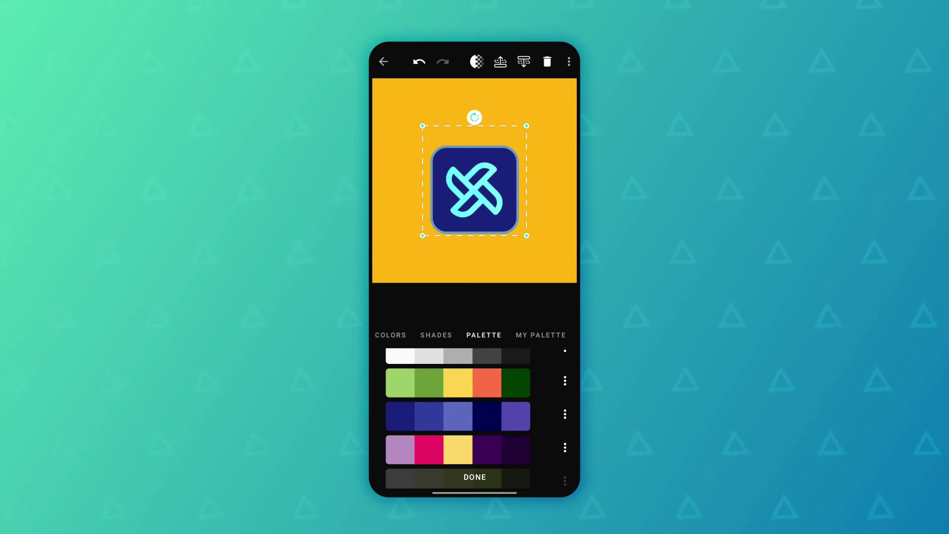
{"action": "left_click", "coordinate": [475, 476]}
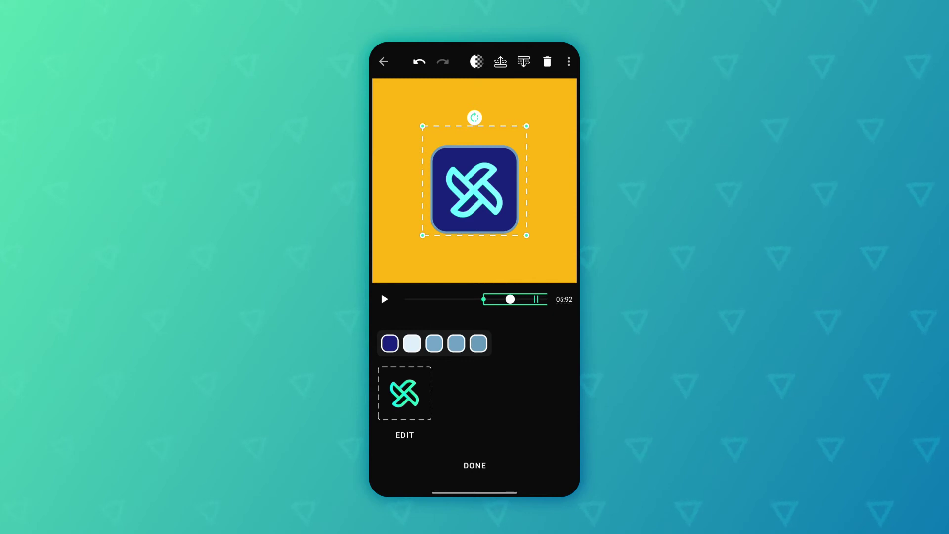
{"action": "left_click", "coordinate": [411, 344]}
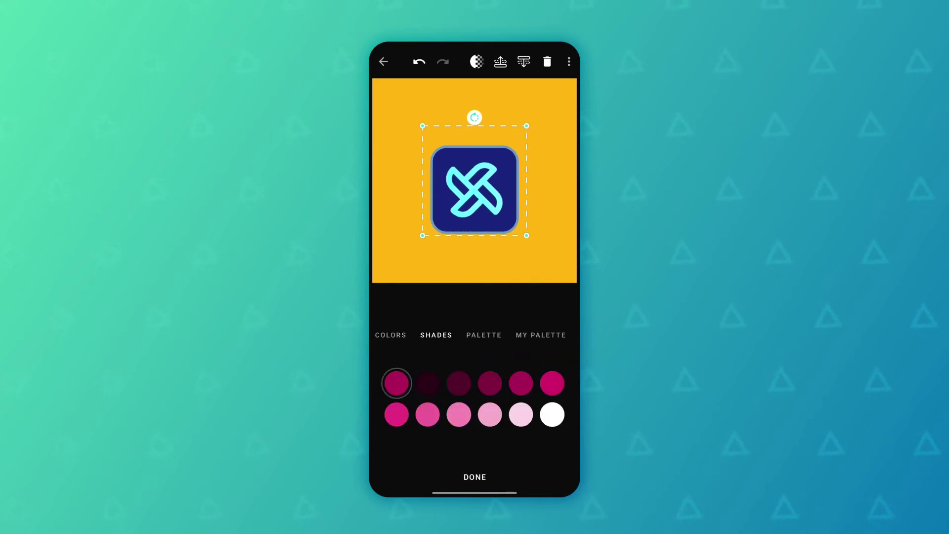
{"action": "left_click", "coordinate": [475, 477]}
Step: Scrub back to the logo and set its first colour to palette navy
{"action": "left_click", "coordinate": [475, 465]}
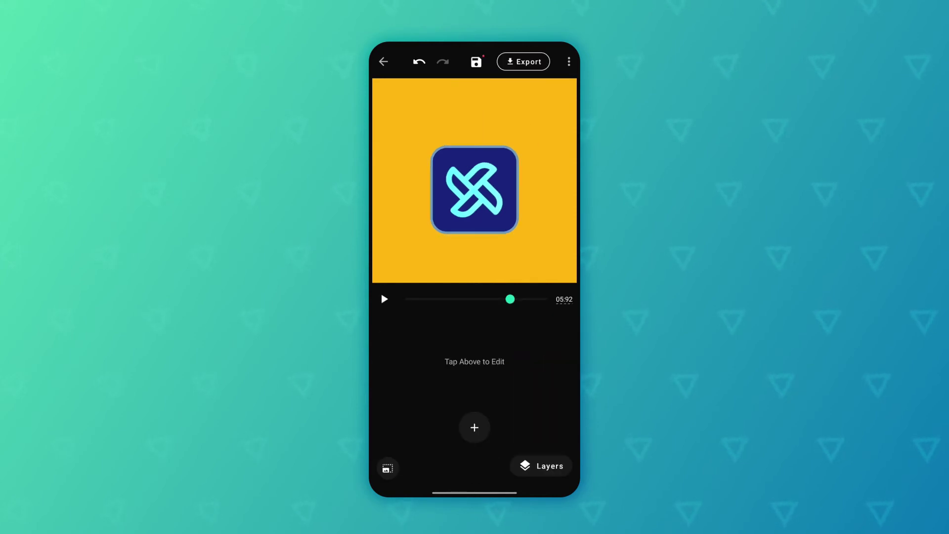
{"action": "left_click_drag", "start_coordinate": [510, 299], "coordinate": [500, 299]}
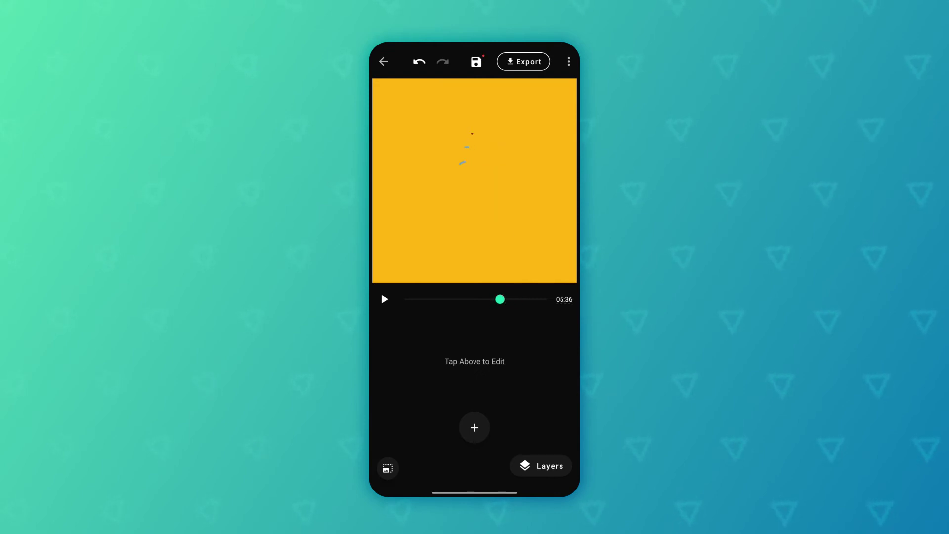
{"action": "left_click", "coordinate": [474, 180]}
{"action": "left_click", "coordinate": [411, 343]}
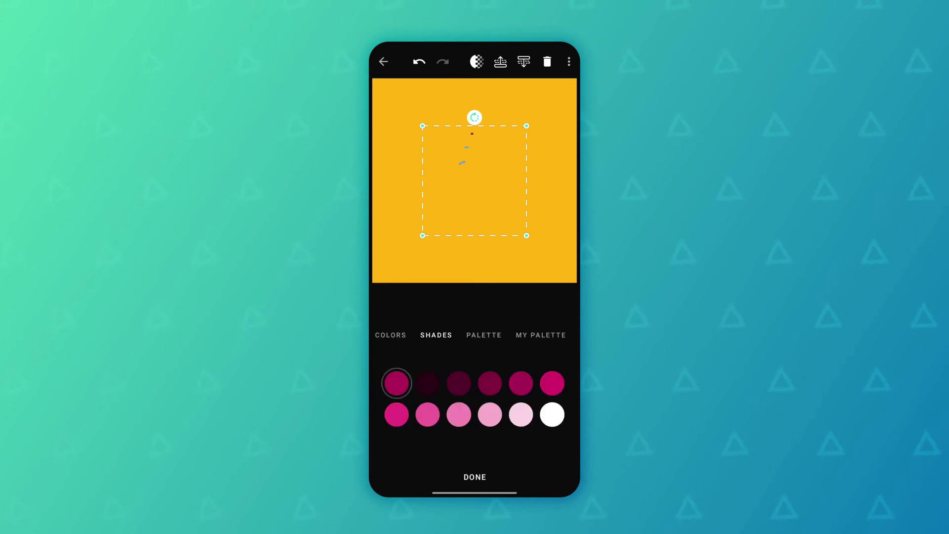
{"action": "left_click", "coordinate": [484, 335]}
{"action": "scroll", "coordinate": [457, 416], "scroll_direction": "down", "scroll_amount": 5}
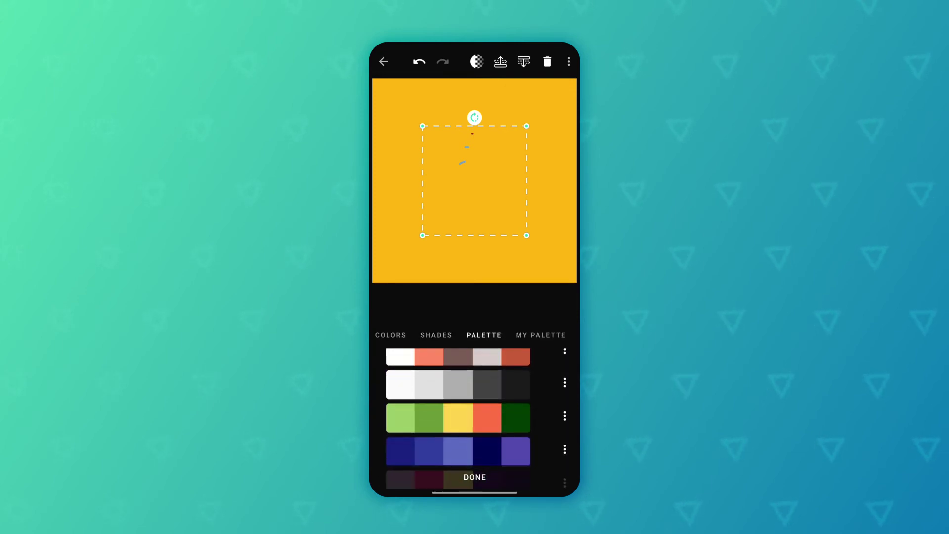
{"action": "scroll", "coordinate": [458, 415], "scroll_direction": "up", "scroll_amount": 1}
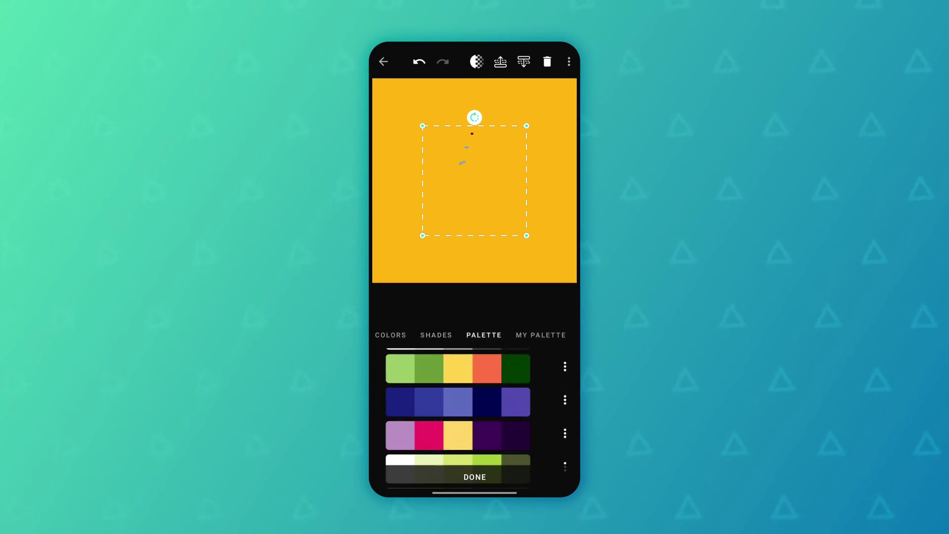
{"action": "left_click", "coordinate": [487, 401]}
Step: Set the next logo colour to the lavender-blue palette shade
{"action": "left_click", "coordinate": [435, 342]}
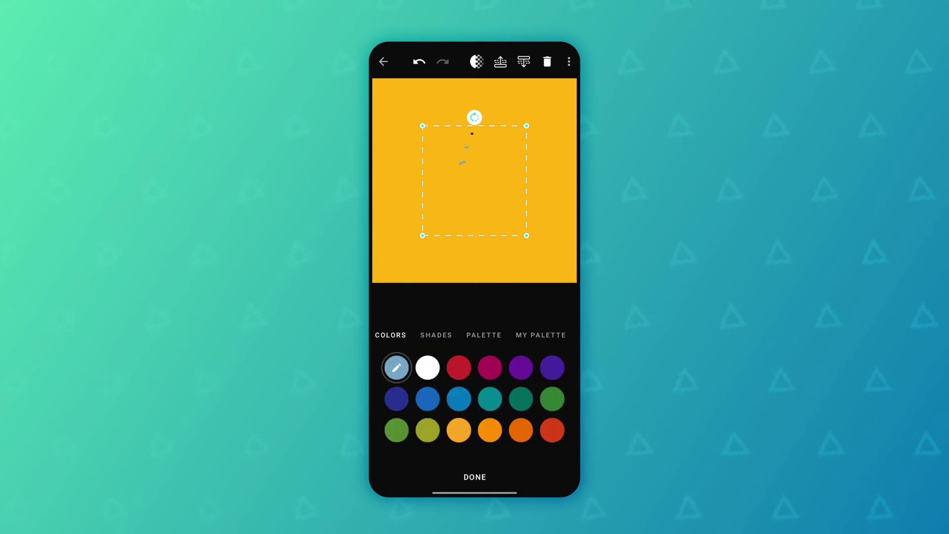
{"action": "left_click", "coordinate": [484, 335]}
{"action": "scroll", "coordinate": [458, 415], "scroll_direction": "down", "scroll_amount": 3}
{"action": "scroll", "coordinate": [458, 416], "scroll_direction": "down", "scroll_amount": 2}
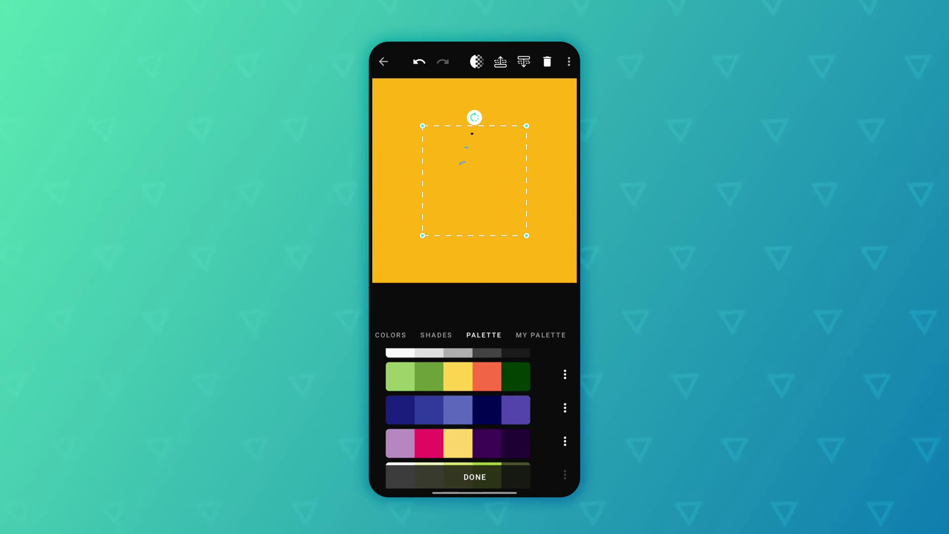
{"action": "left_click", "coordinate": [429, 410]}
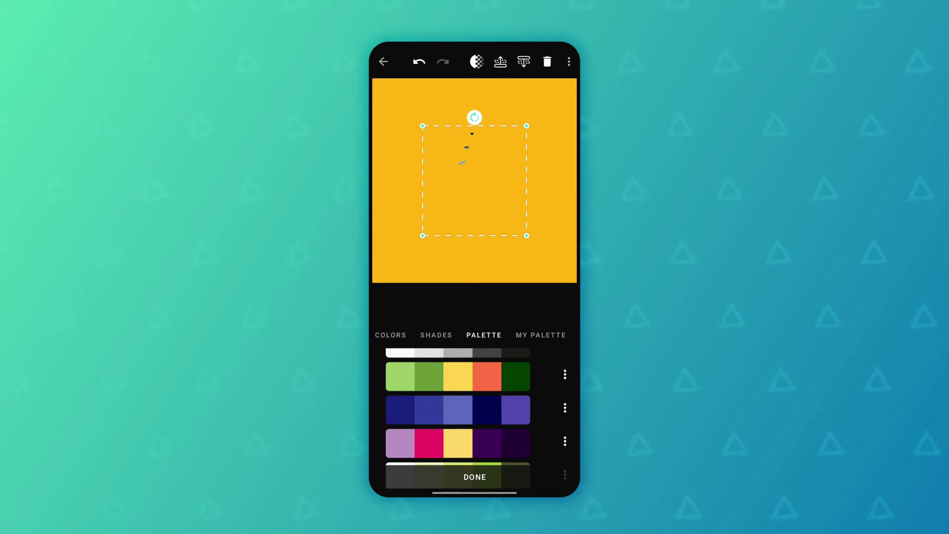
{"action": "left_click", "coordinate": [458, 410]}
{"action": "left_click", "coordinate": [476, 478]}
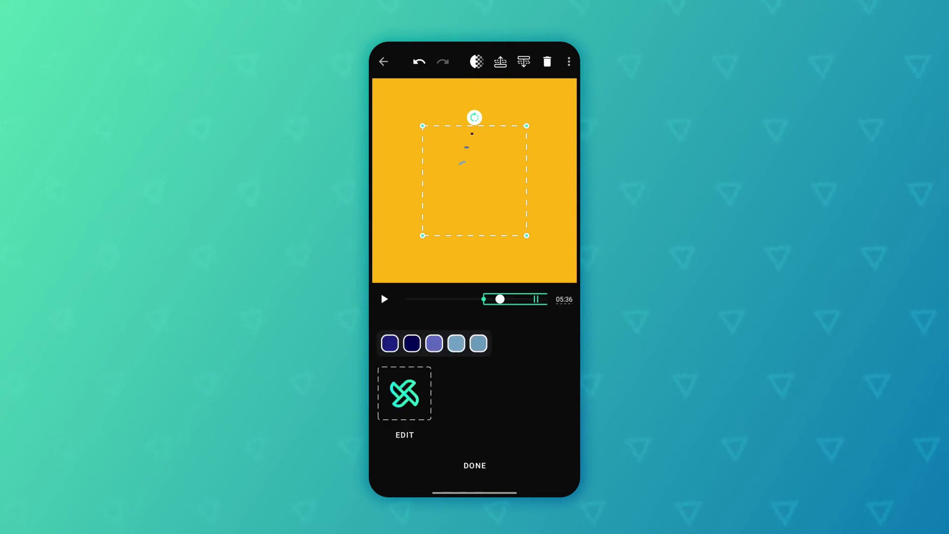
Step: Set the fourth logo colour to the darkest navy and close the logo editor
{"action": "left_click", "coordinate": [456, 343]}
{"action": "left_click", "coordinate": [484, 335]}
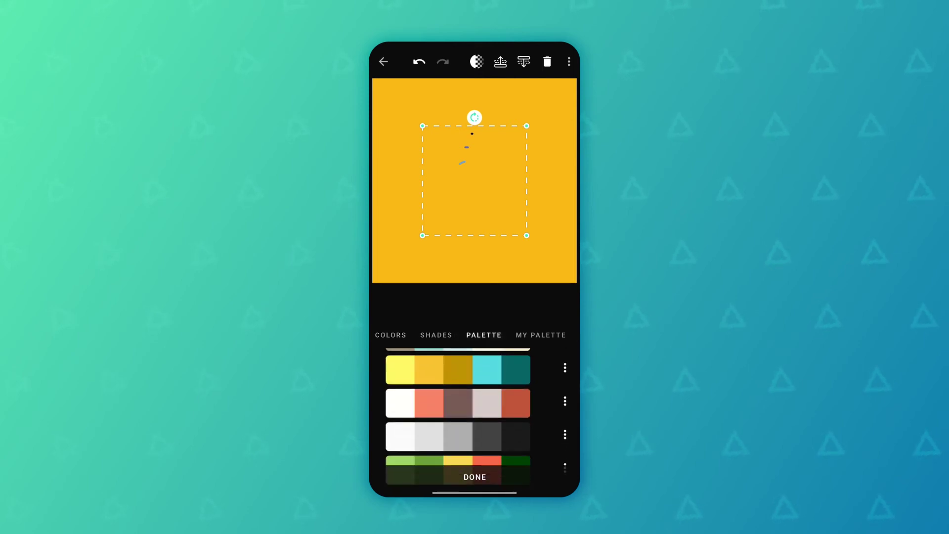
{"action": "scroll", "coordinate": [457, 416], "scroll_direction": "down", "scroll_amount": 3}
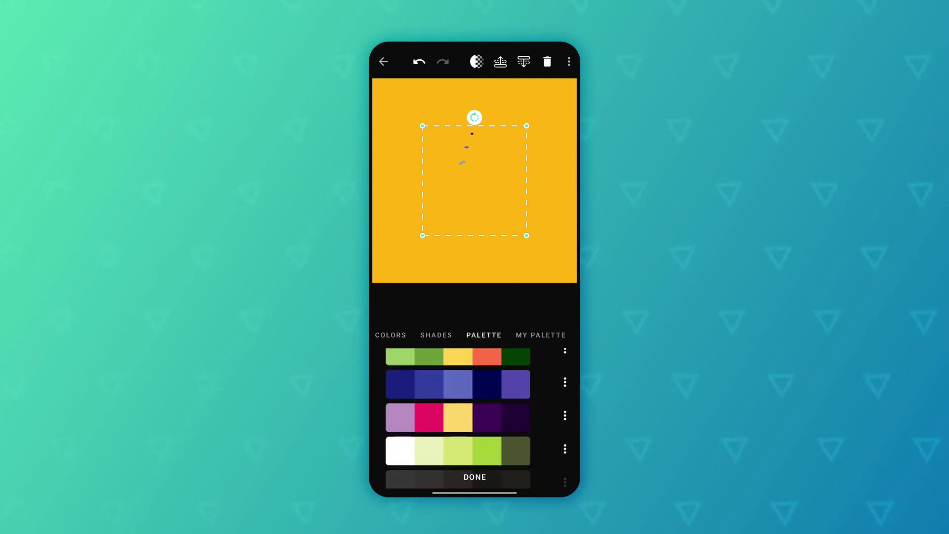
{"action": "left_click", "coordinate": [487, 385]}
{"action": "left_click", "coordinate": [475, 477]}
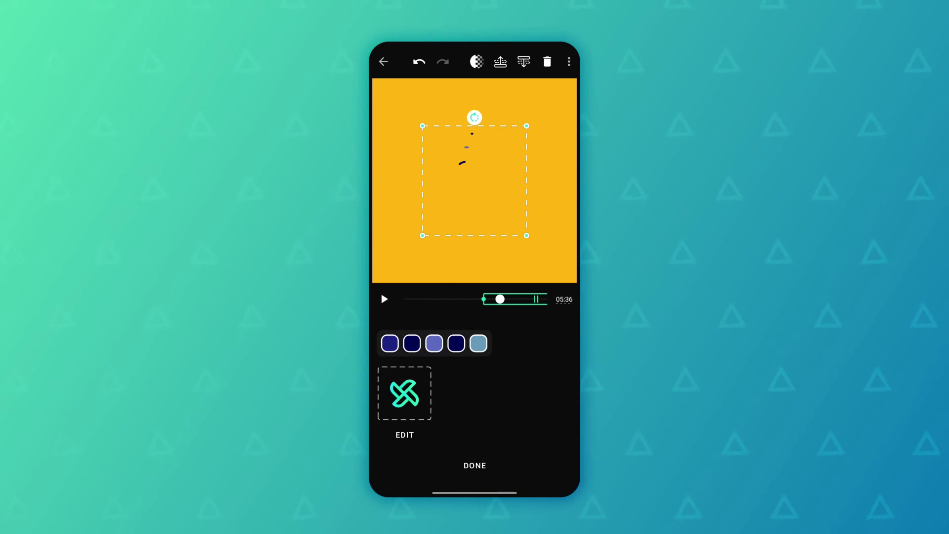
{"action": "left_click", "coordinate": [475, 466]}
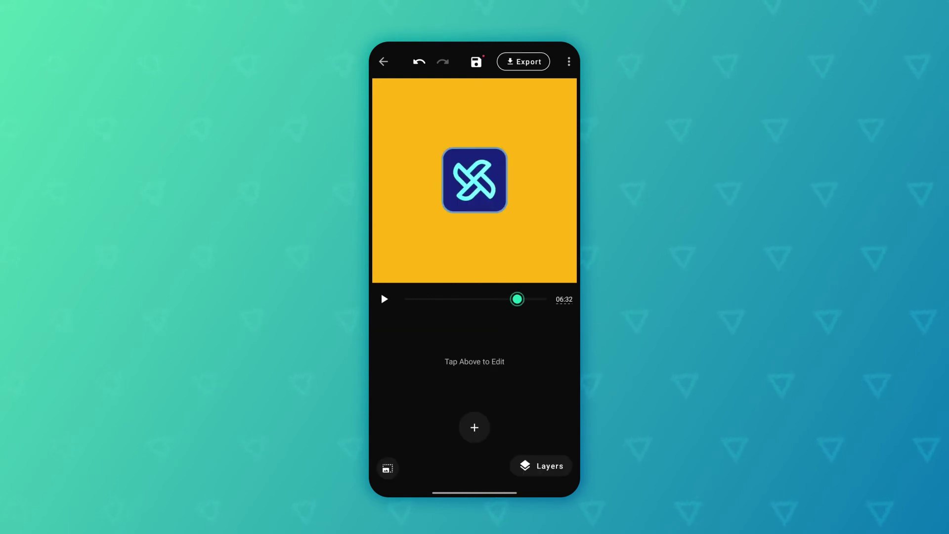
Step: Give the logo's rounded-square outline a dark navy colour
{"action": "left_click", "coordinate": [475, 180]}
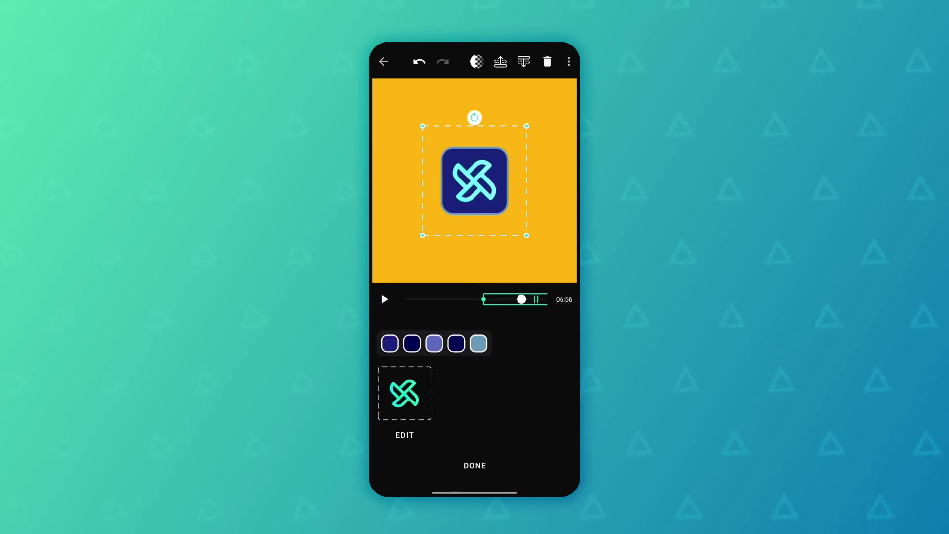
{"action": "left_click", "coordinate": [479, 342]}
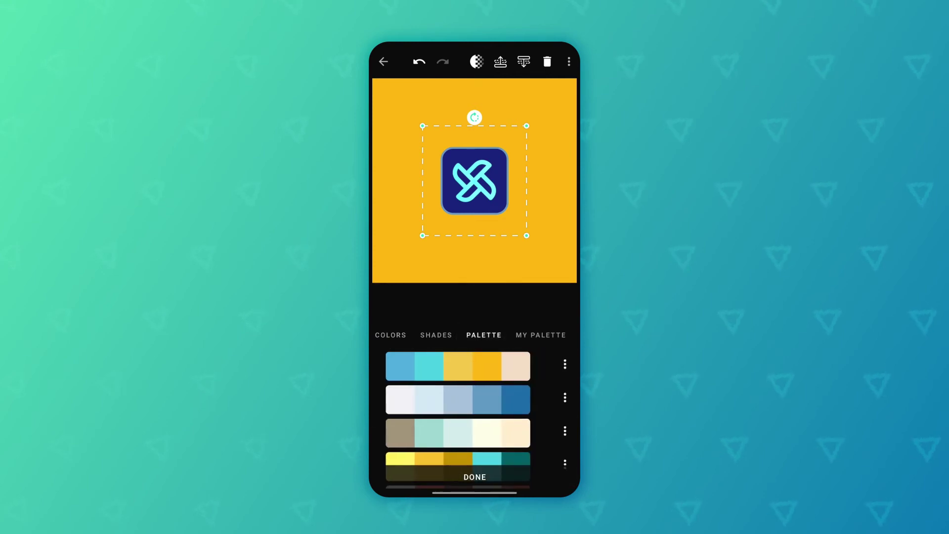
{"action": "scroll", "coordinate": [466, 416], "scroll_direction": "down", "scroll_amount": 5}
{"action": "scroll", "coordinate": [466, 416], "scroll_direction": "down", "scroll_amount": 5}
{"action": "left_click", "coordinate": [486, 382]}
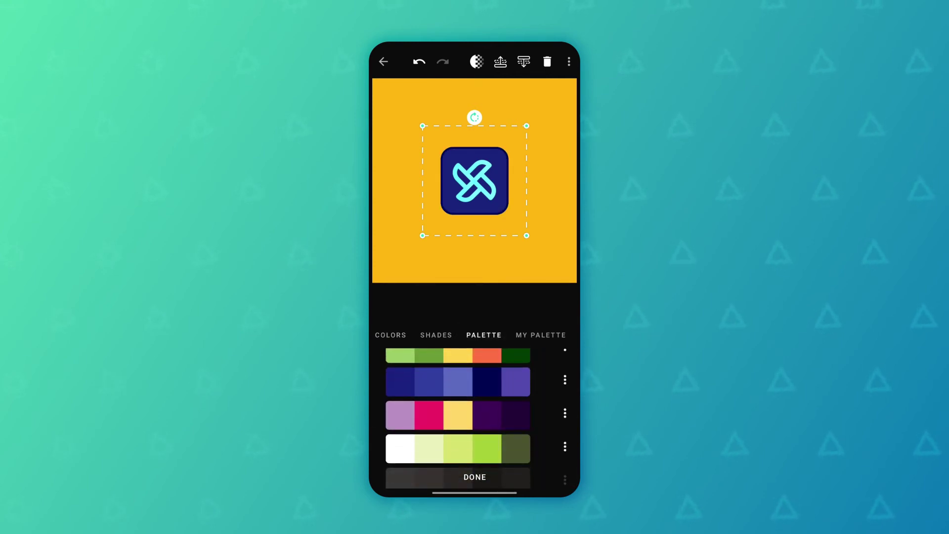
{"action": "left_click", "coordinate": [475, 477]}
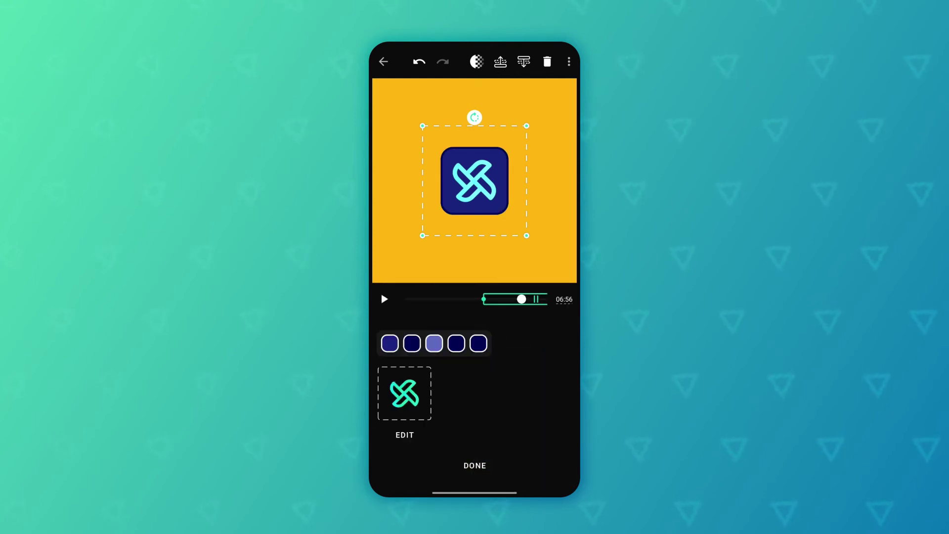
{"action": "left_click", "coordinate": [475, 465]}
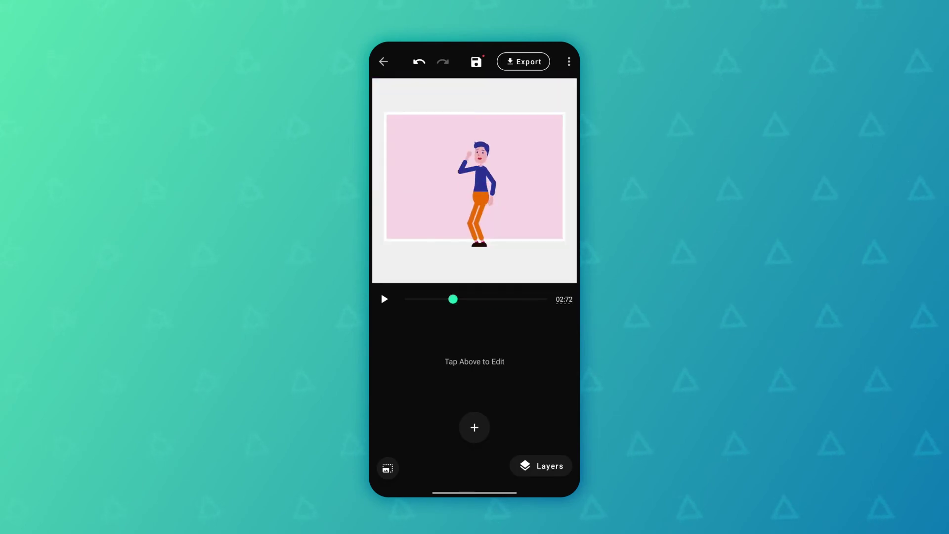
Step: Preview the animation, then extend the video duration from 8 to 10 seconds
{"action": "left_click", "coordinate": [384, 299]}
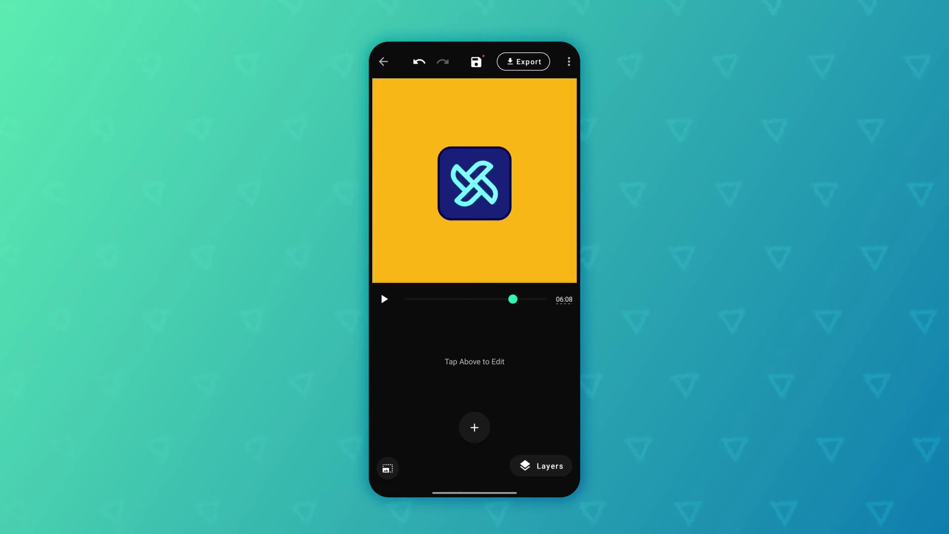
{"action": "left_click", "coordinate": [564, 300]}
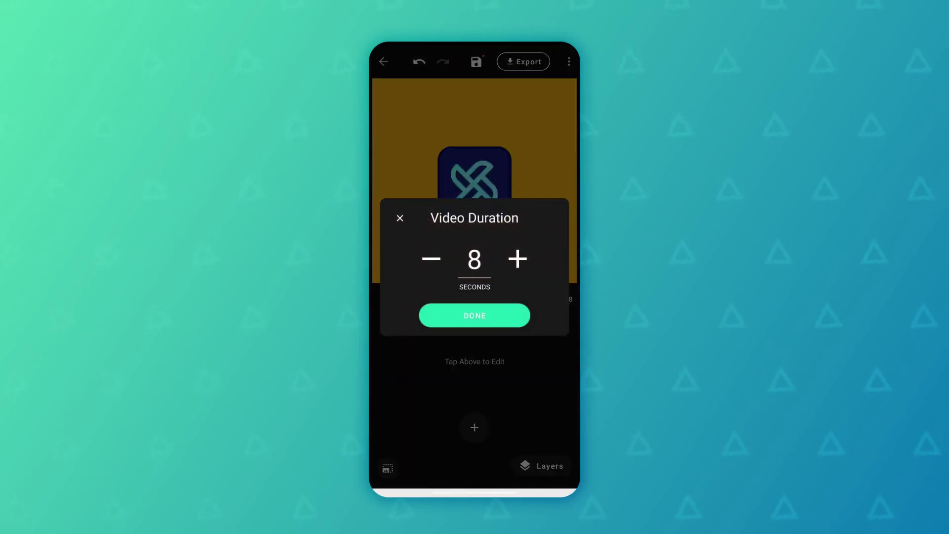
{"action": "left_click", "coordinate": [518, 258]}
{"action": "left_click", "coordinate": [518, 258]}
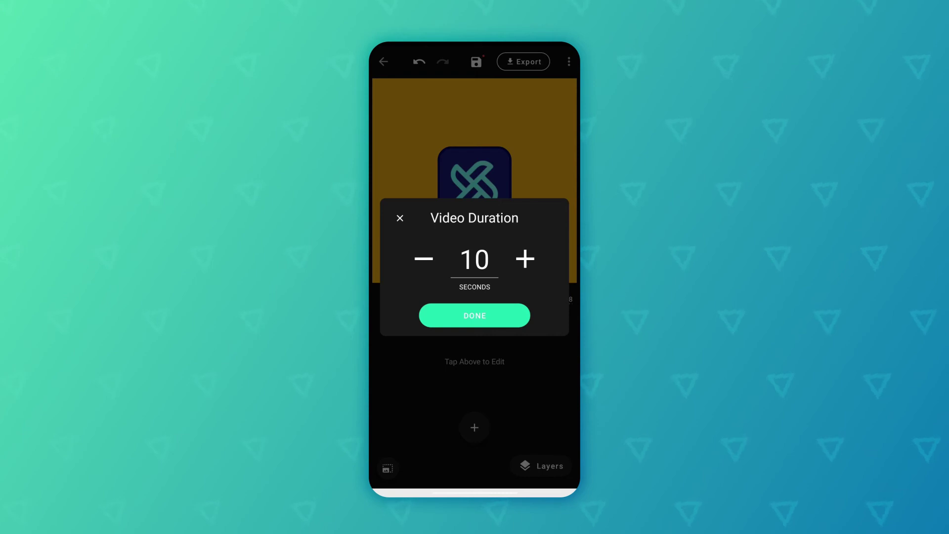
{"action": "left_click", "coordinate": [475, 315]}
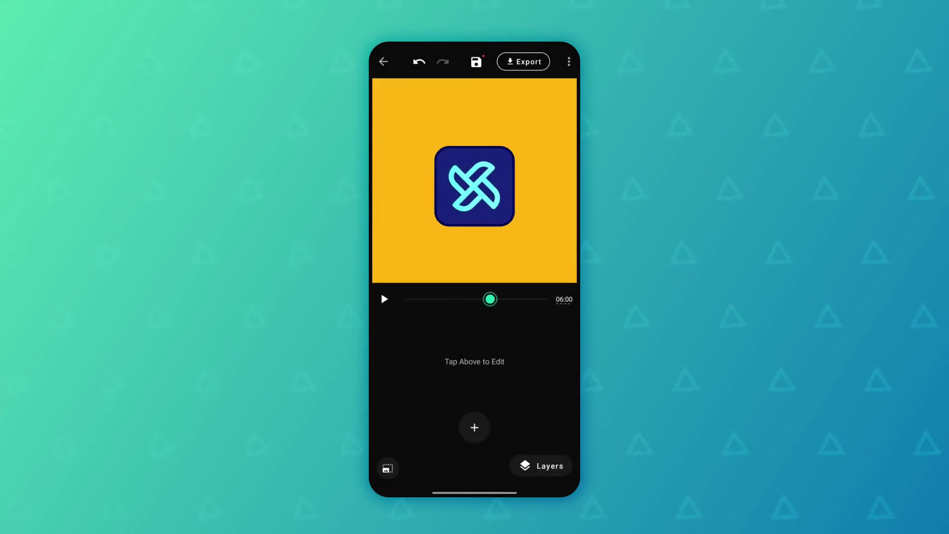
Step: Add the 'JUST LIKE THIS' animated title and centre it below the logo
{"action": "left_click", "coordinate": [474, 427]}
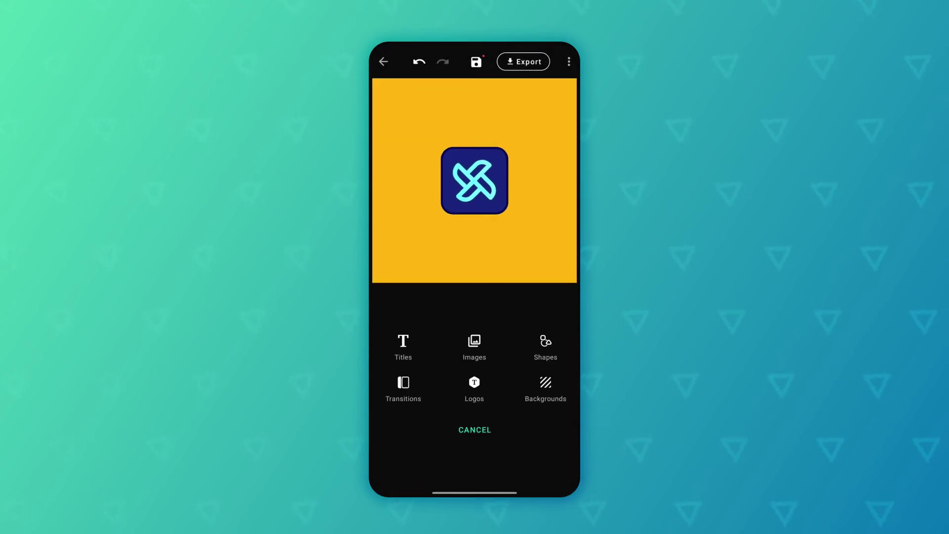
{"action": "left_click", "coordinate": [403, 346]}
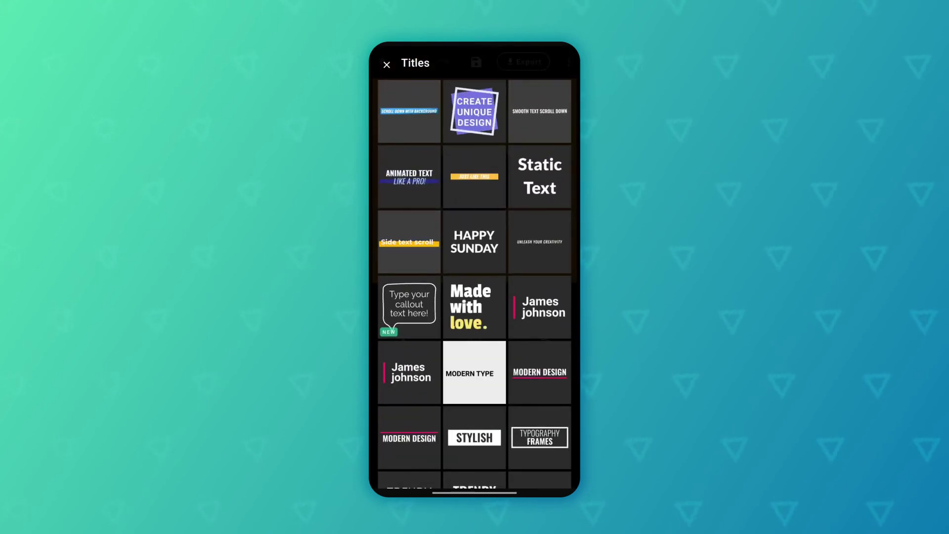
{"action": "left_click", "coordinate": [476, 176]}
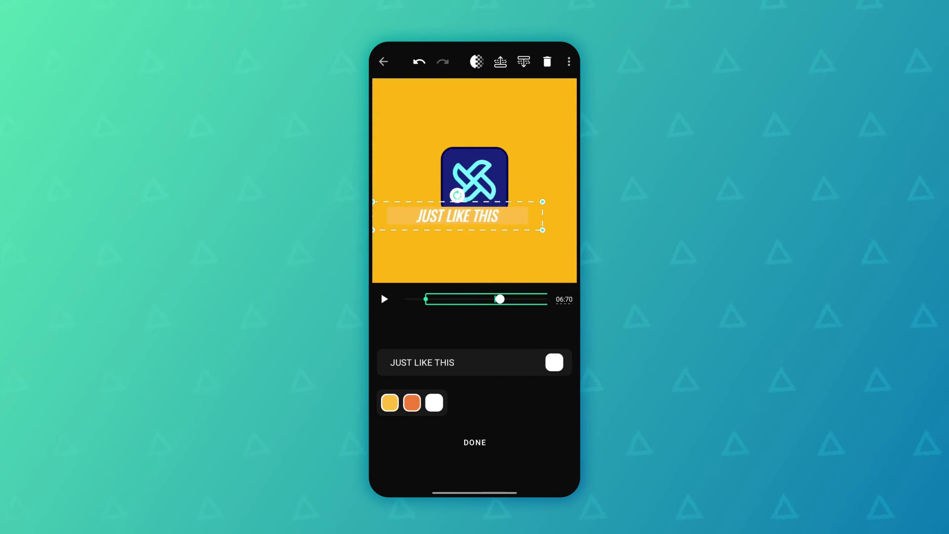
{"action": "left_click_drag", "start_coordinate": [458, 216], "coordinate": [474, 236]}
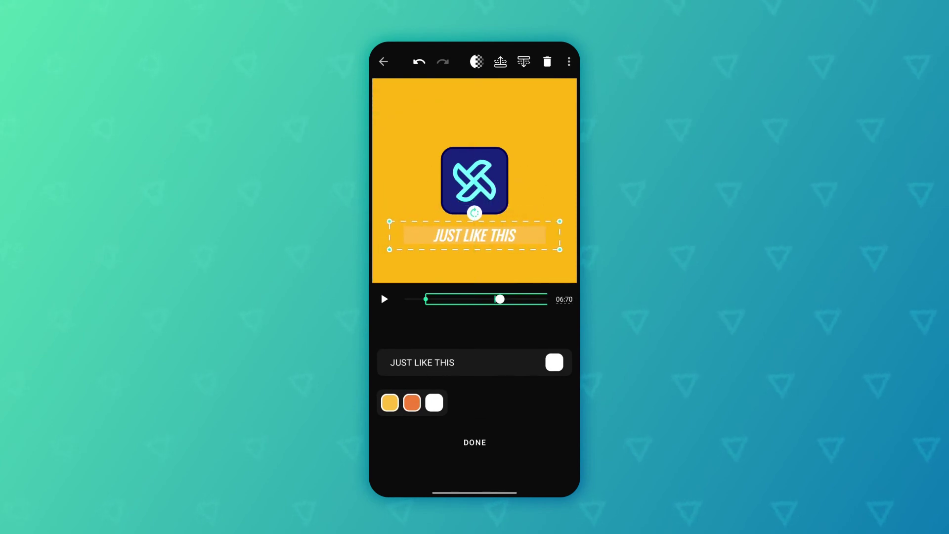
Step: Change the title text to 'COOL VIDEOS MADE EASY' in capitals
{"action": "left_click", "coordinate": [418, 350]}
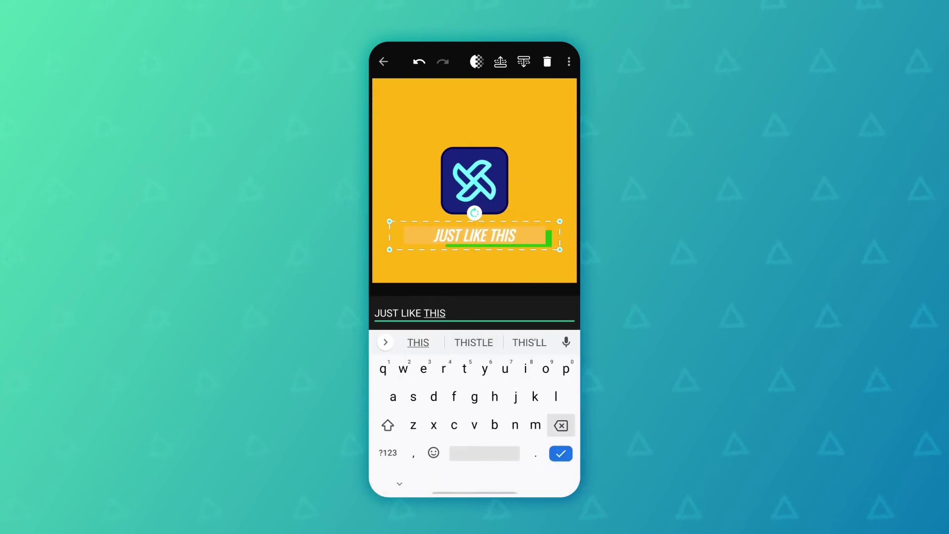
{"action": "key", "text": "BackSpace"}
{"action": "key", "text": "BackSpace"}
{"action": "key", "text": "BackSpace"}
{"action": "key", "text": "BackSpace"}
{"action": "key", "text": "BackSpace"}
{"action": "key", "text": "BackSpace"}
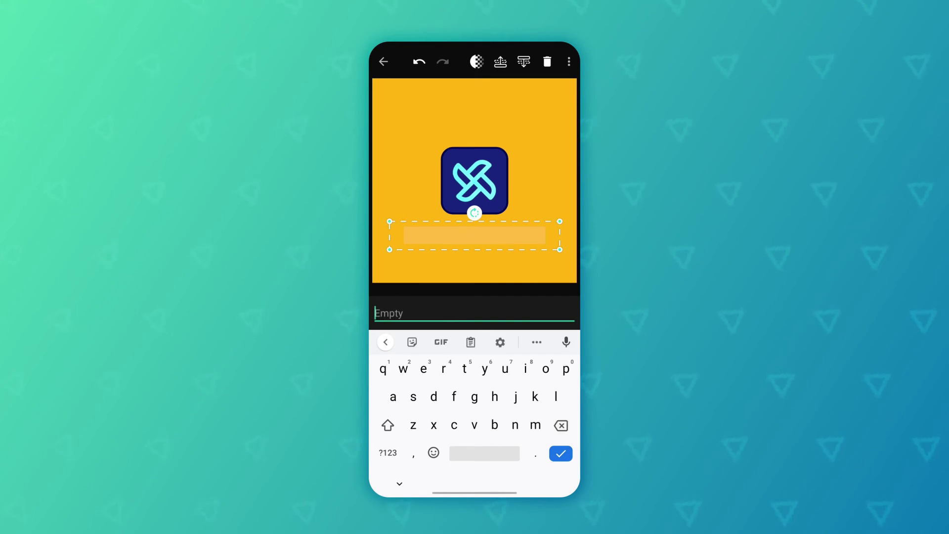
{"action": "left_click", "coordinate": [388, 425]}
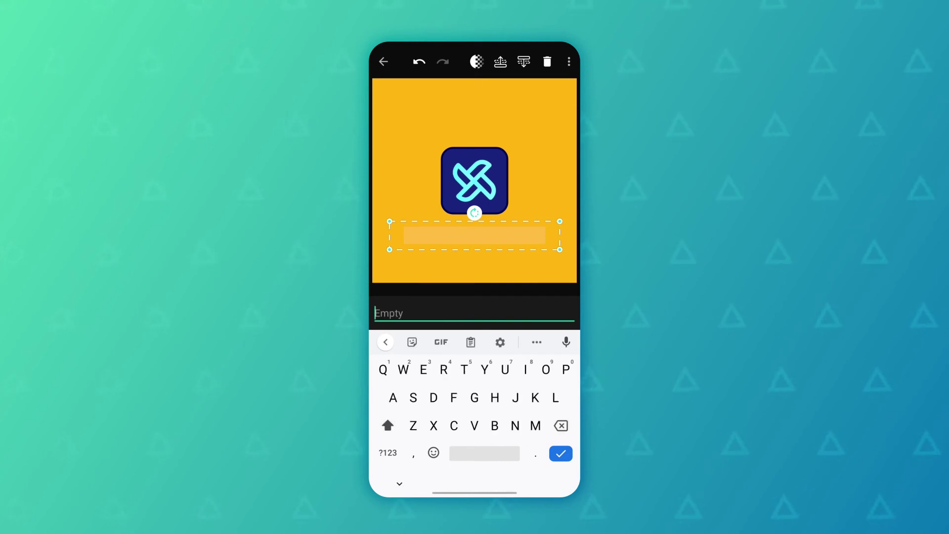
{"action": "type", "text": "C"}
{"action": "key", "text": "BackSpace"}
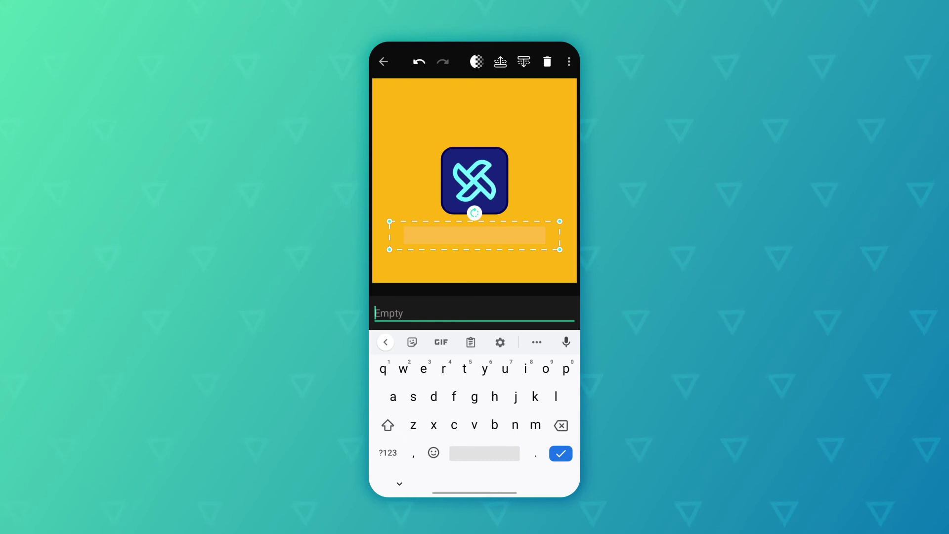
{"action": "double_click", "coordinate": [387, 425]}
{"action": "type", "text": "COOL "}
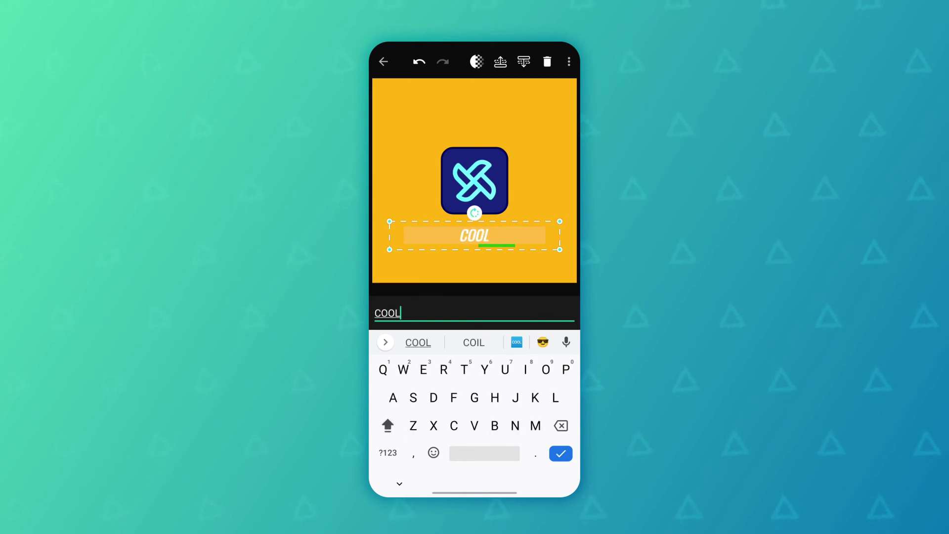
{"action": "type", "text": "VIDE"}
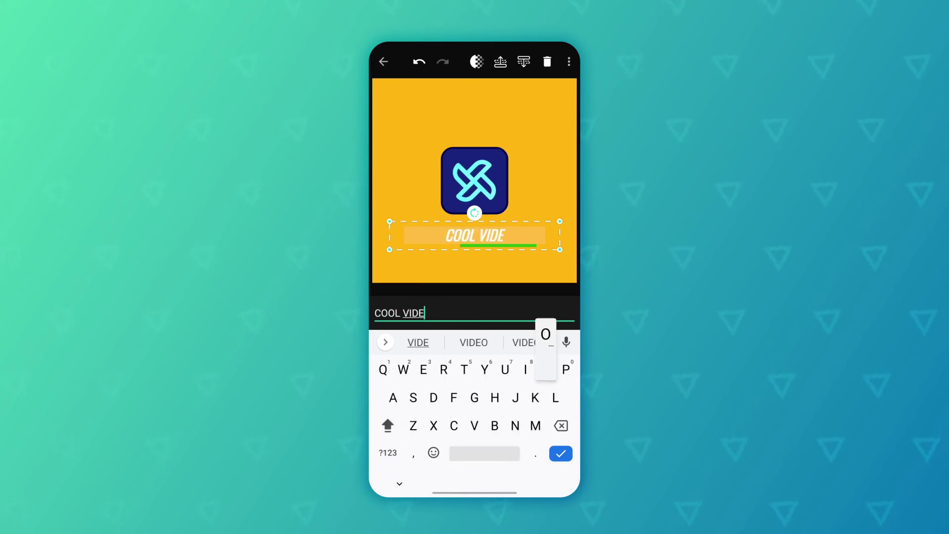
{"action": "type", "text": "OS MAD"}
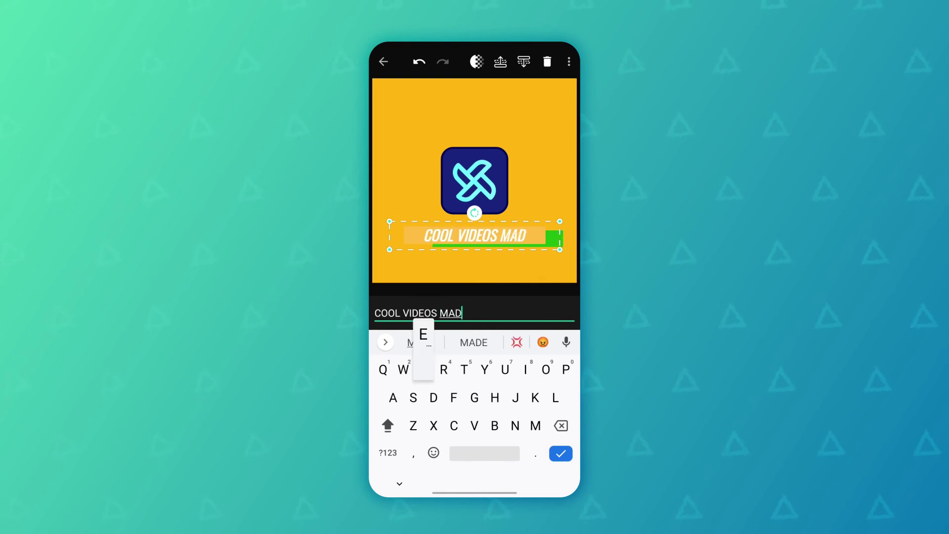
{"action": "type", "text": "E EAS"}
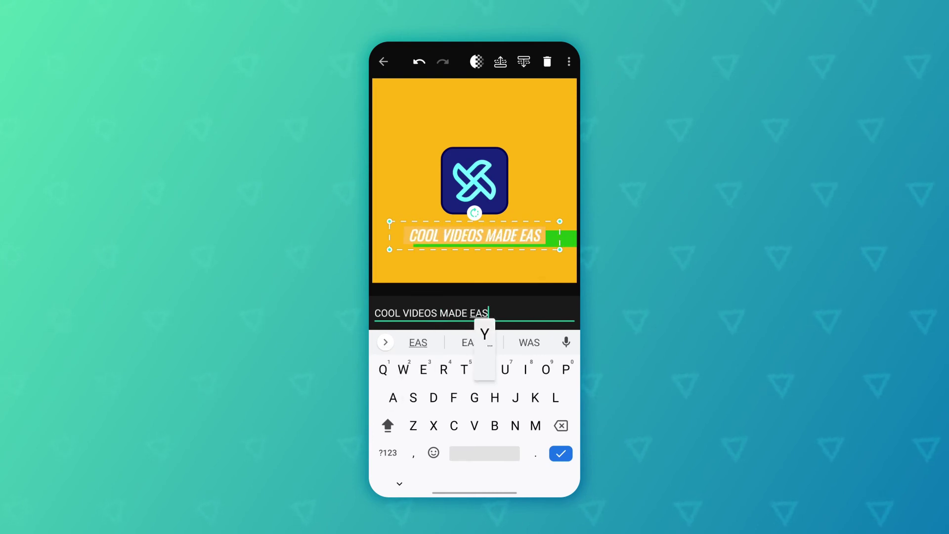
{"action": "type", "text": "Y"}
{"action": "key", "text": "Return"}
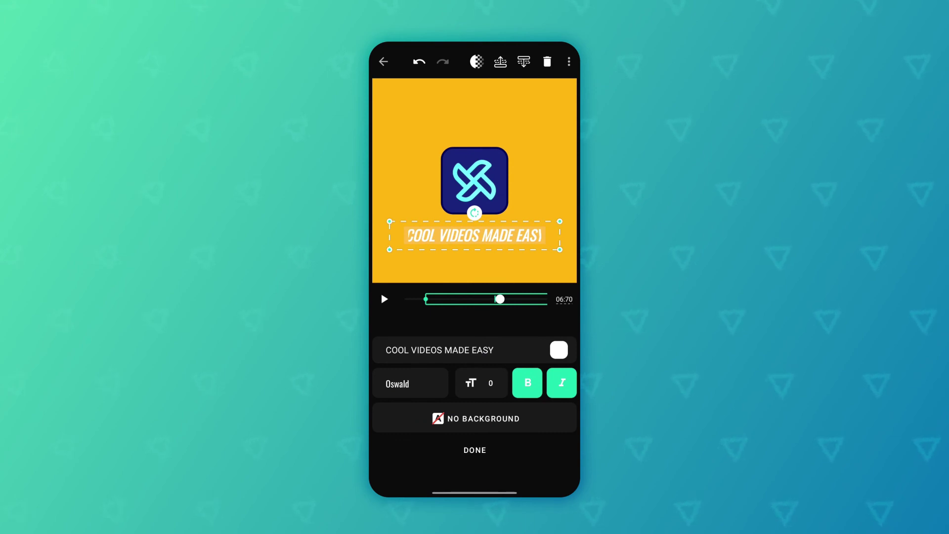
Step: Reduce the slogan font size slightly, settling at -2
{"action": "left_click", "coordinate": [482, 383]}
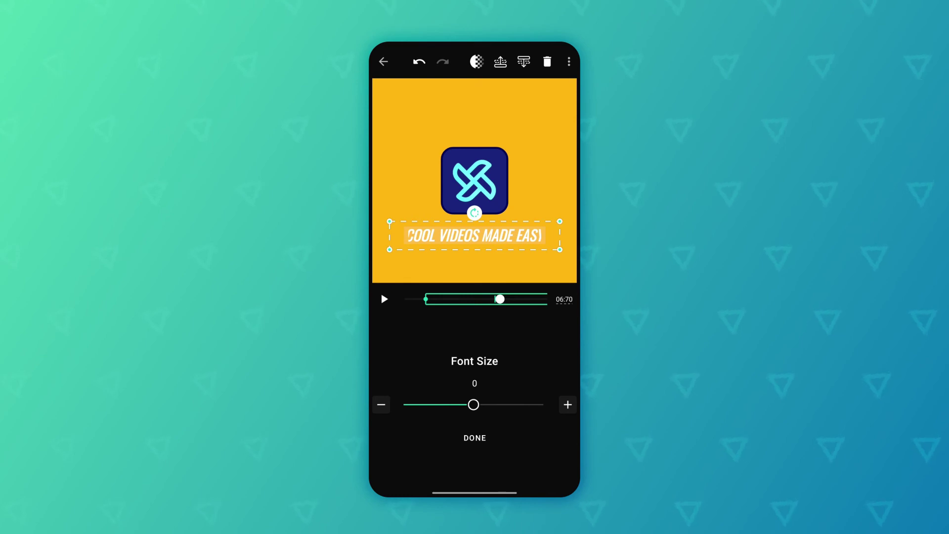
{"action": "left_click", "coordinate": [381, 405]}
{"action": "left_click", "coordinate": [381, 404]}
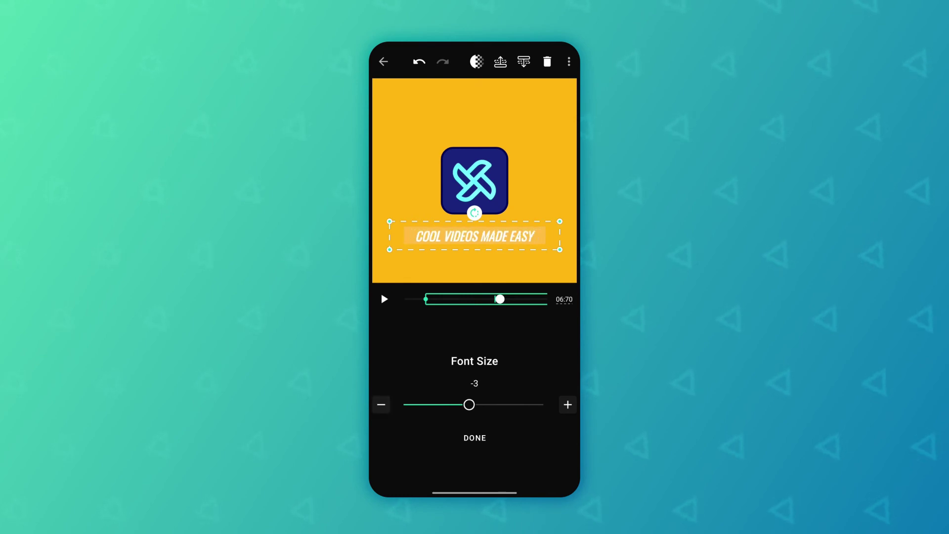
{"action": "left_click", "coordinate": [568, 404]}
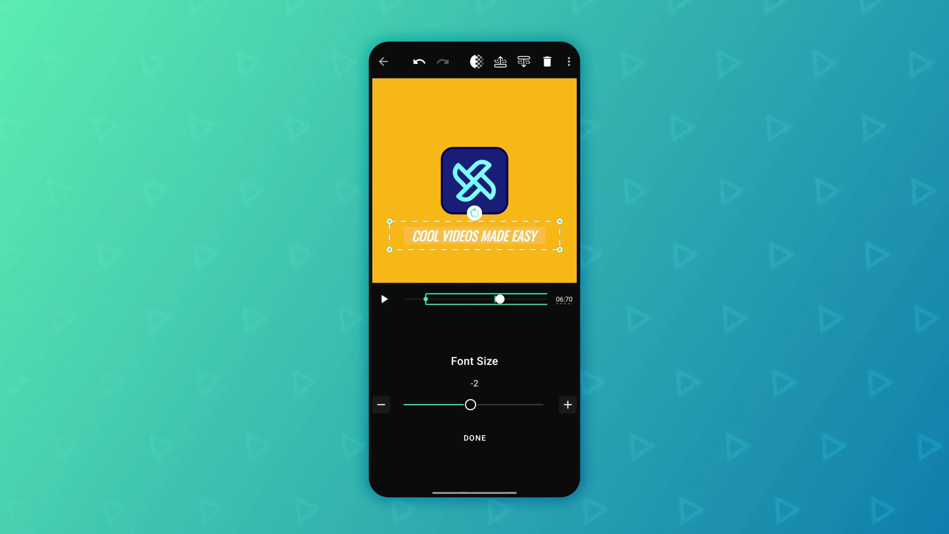
{"action": "left_click", "coordinate": [475, 437]}
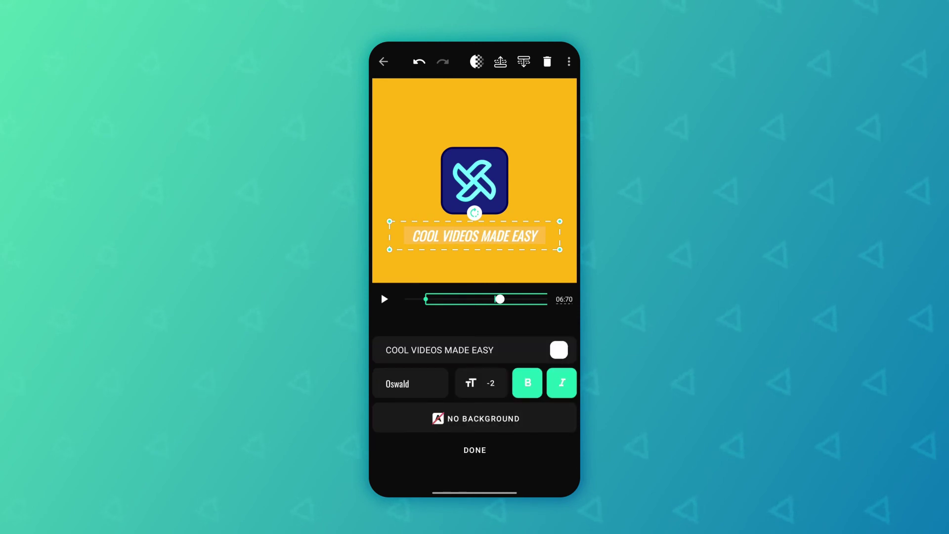
Step: Give the slogan banner a dark blue background colour
{"action": "left_click", "coordinate": [559, 350]}
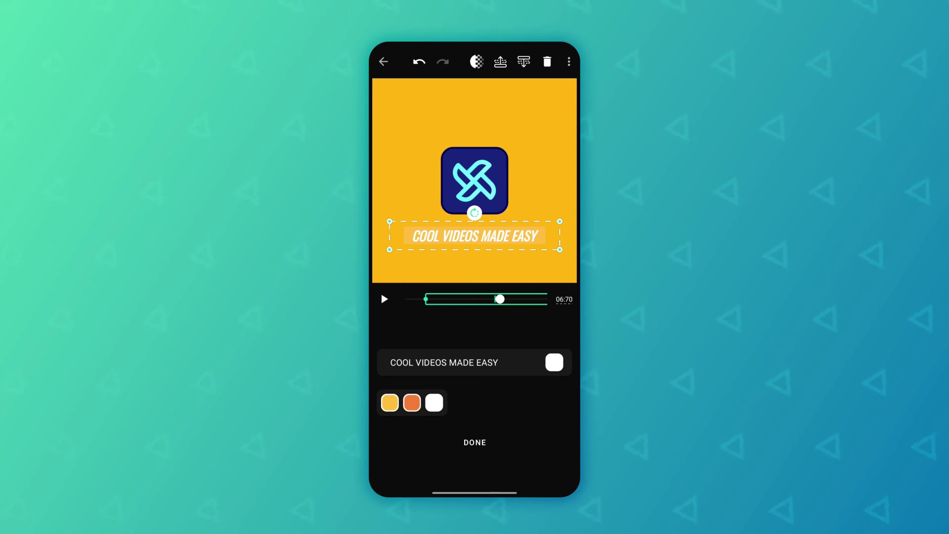
{"action": "left_click", "coordinate": [389, 402]}
{"action": "left_click", "coordinate": [396, 398]}
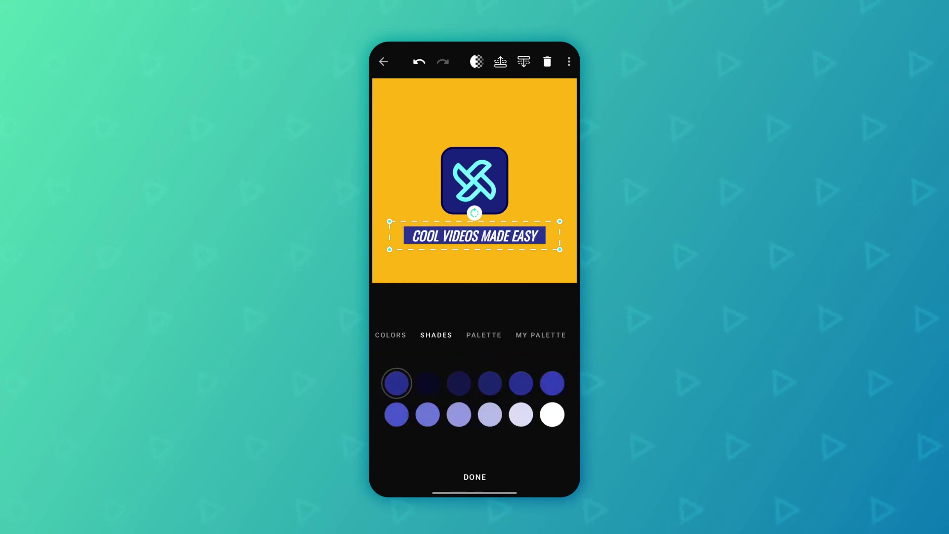
{"action": "left_click", "coordinate": [475, 477]}
{"action": "left_click", "coordinate": [476, 441]}
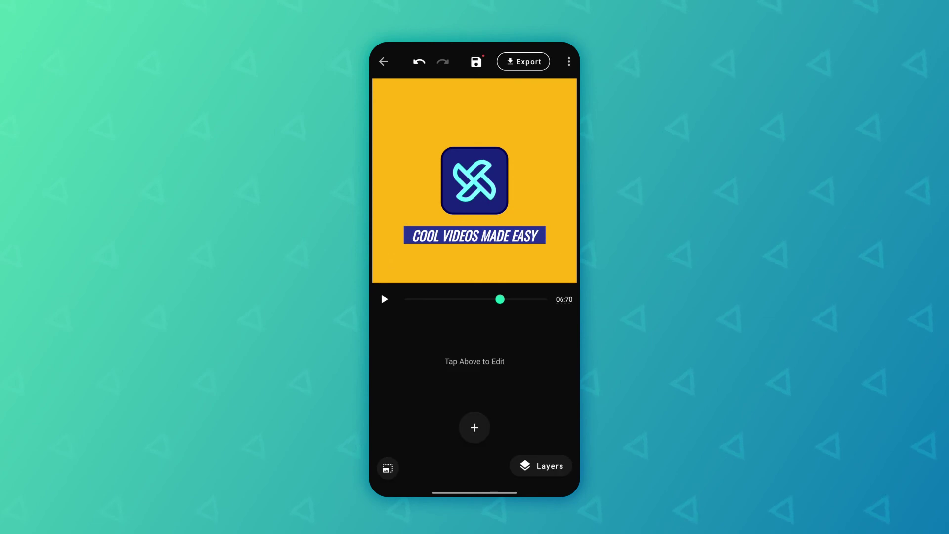
{"action": "left_click_drag", "start_coordinate": [501, 299], "coordinate": [409, 299]}
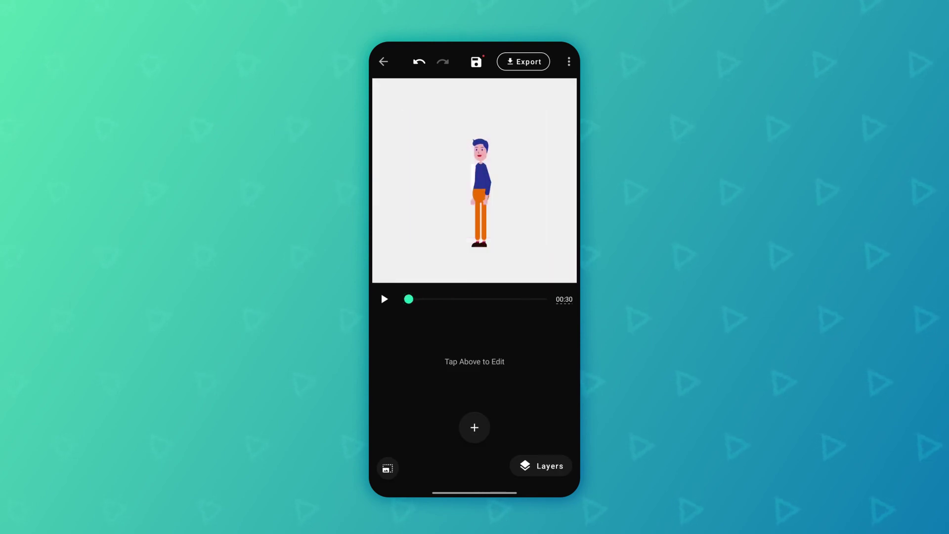
{"action": "left_click", "coordinate": [384, 299]}
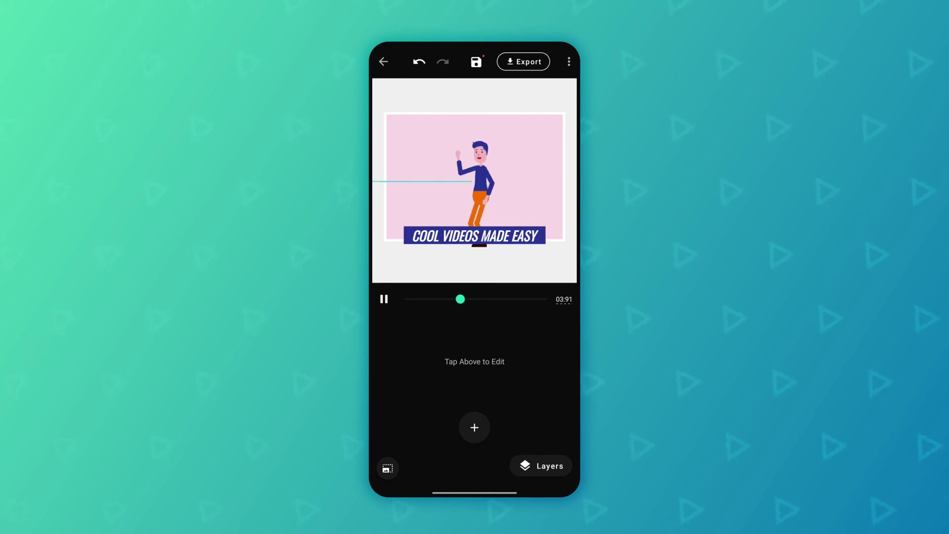
{"action": "left_click", "coordinate": [384, 299]}
{"action": "left_click_drag", "start_coordinate": [463, 299], "coordinate": [500, 300]}
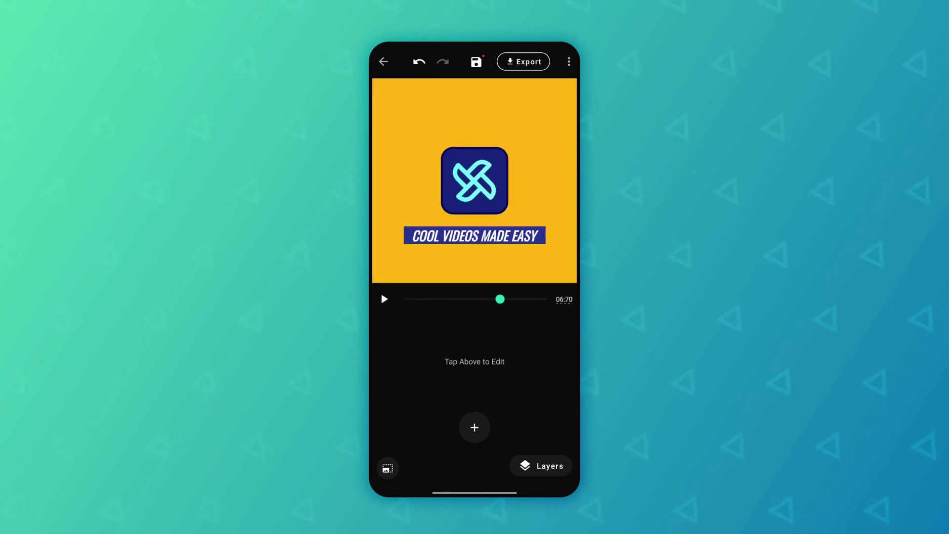
{"action": "left_click", "coordinate": [476, 235]}
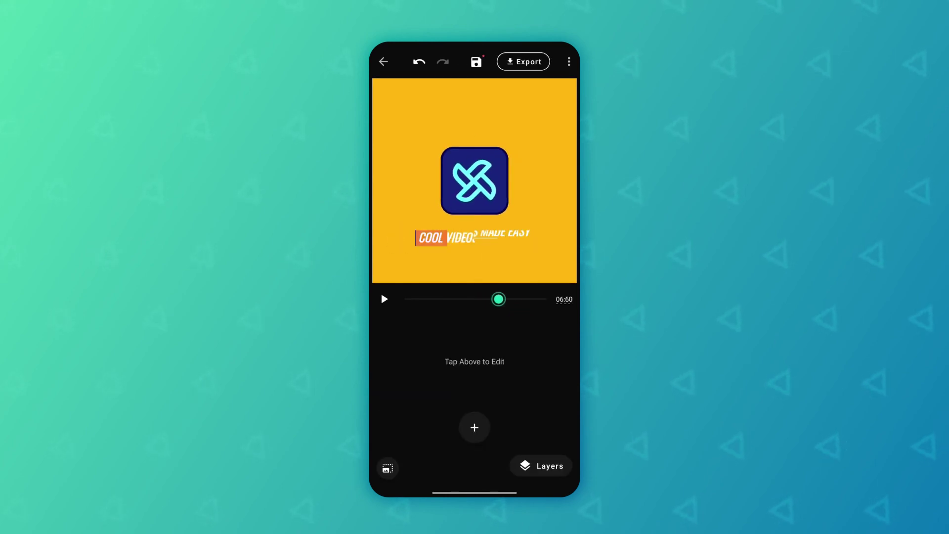
{"action": "left_click_drag", "start_coordinate": [485, 299], "coordinate": [481, 299]}
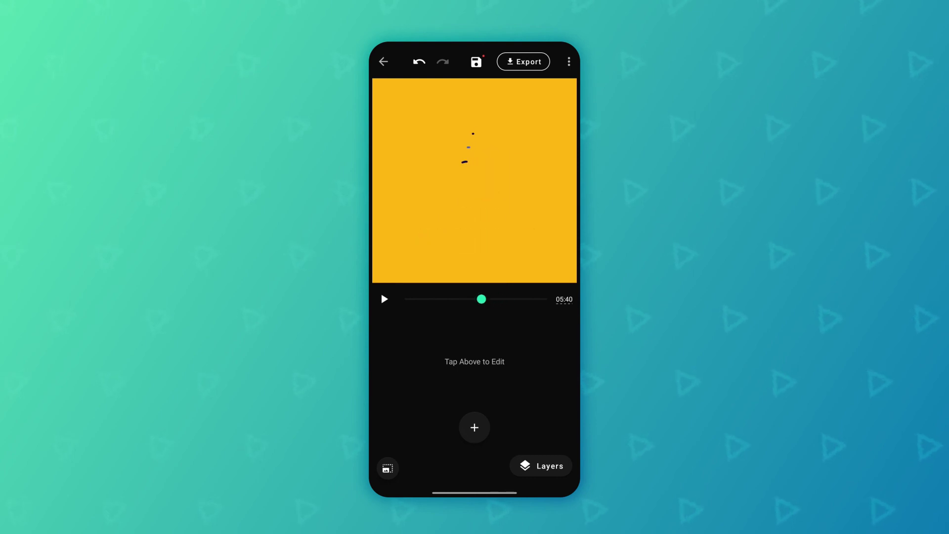